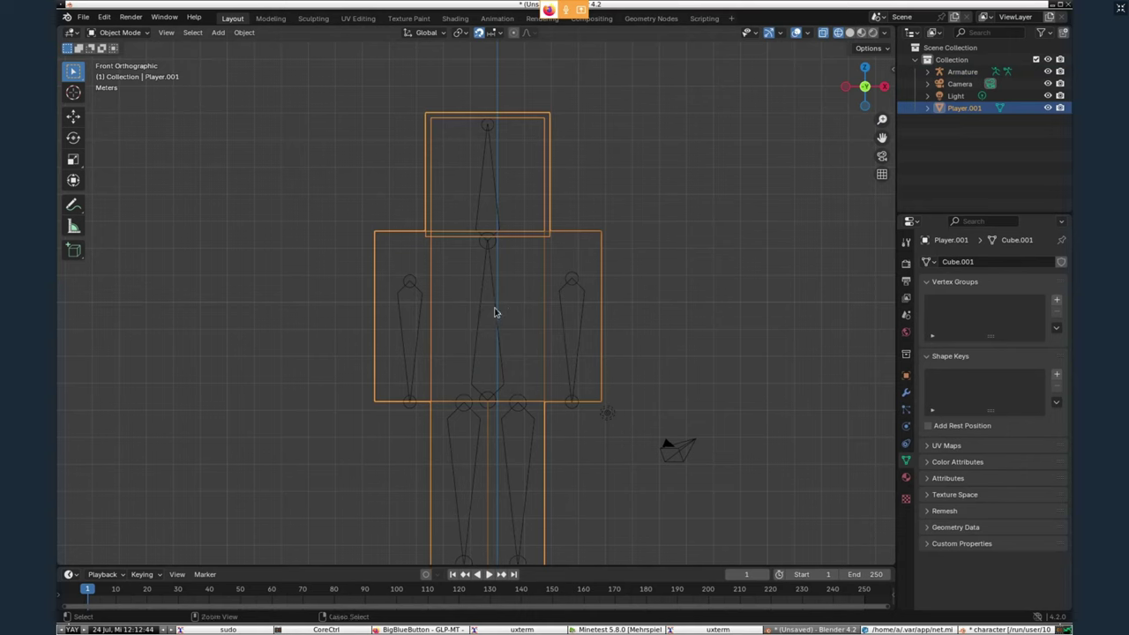
Parent the player mesh to the armature using Armature Deform with Empty Groups.
{"action": "left_click", "coordinate": [495, 313], "text": "shift"}
{"action": "key", "text": "ctrl+p"}
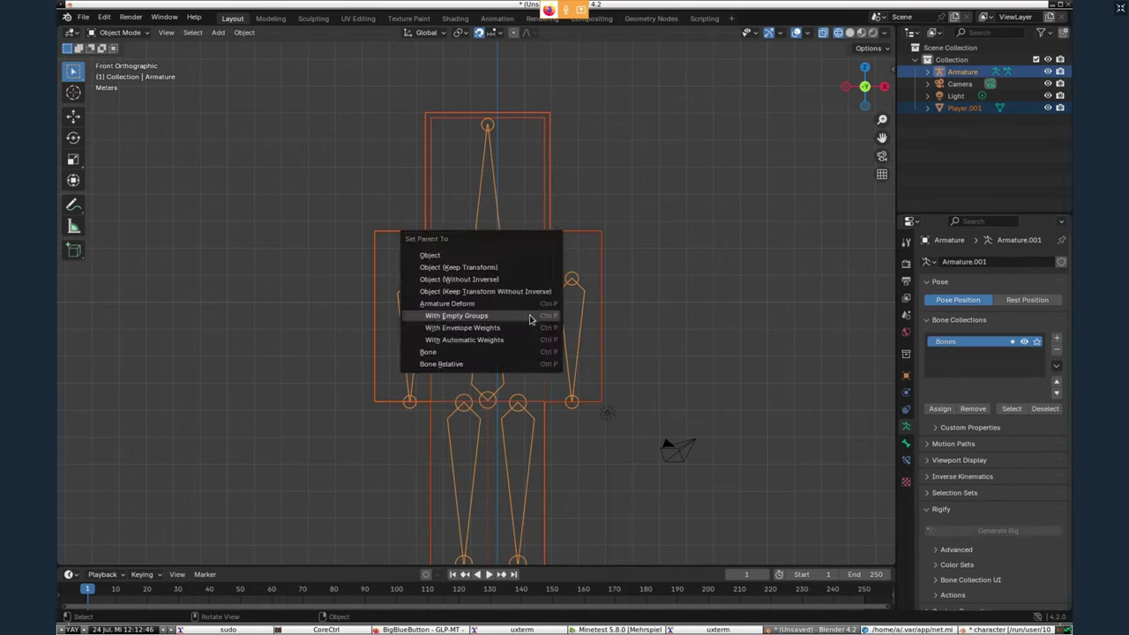
{"action": "left_click", "coordinate": [530, 316]}
Select only the player mesh, make its Bone vertex group active and enter Edit Mode.
{"action": "left_click", "coordinate": [596, 293]}
{"action": "scroll", "coordinate": [960, 306], "scroll_direction": "up", "scroll_amount": 1}
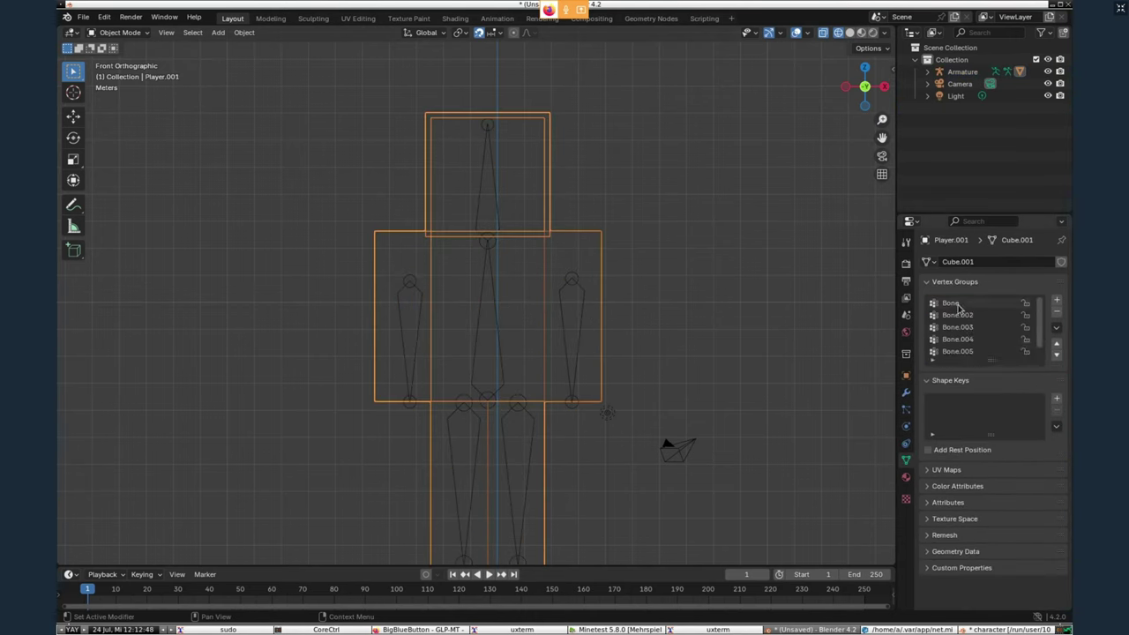
{"action": "left_click", "coordinate": [960, 305]}
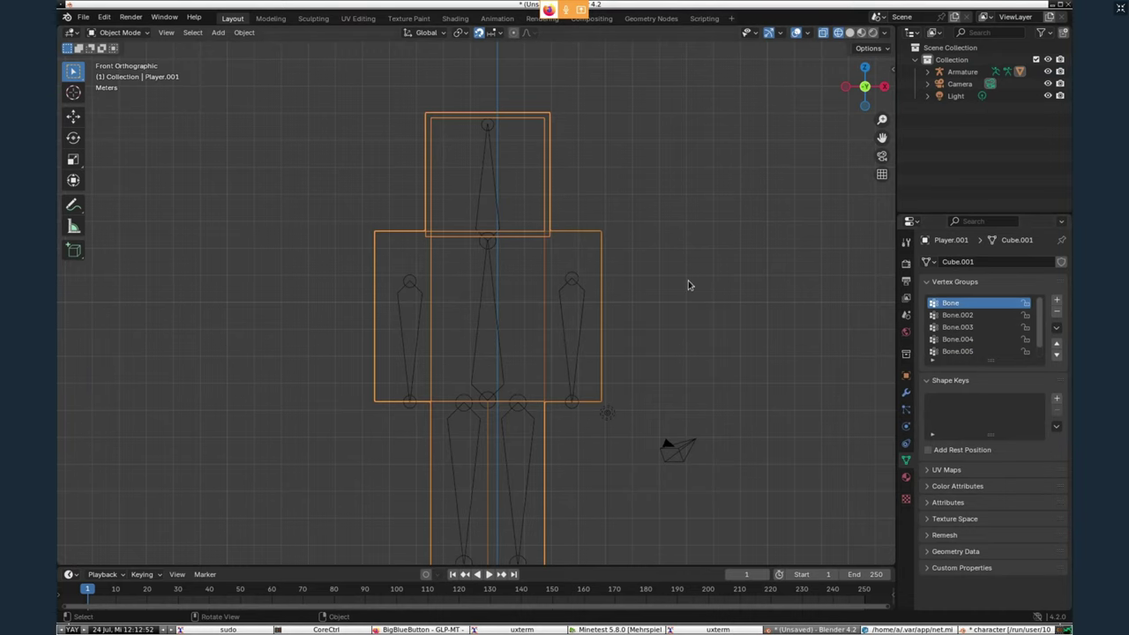
{"action": "key", "text": "Tab"}
{"action": "middle_click_drag", "start_coordinate": [638, 353], "coordinate": [486, 334]}
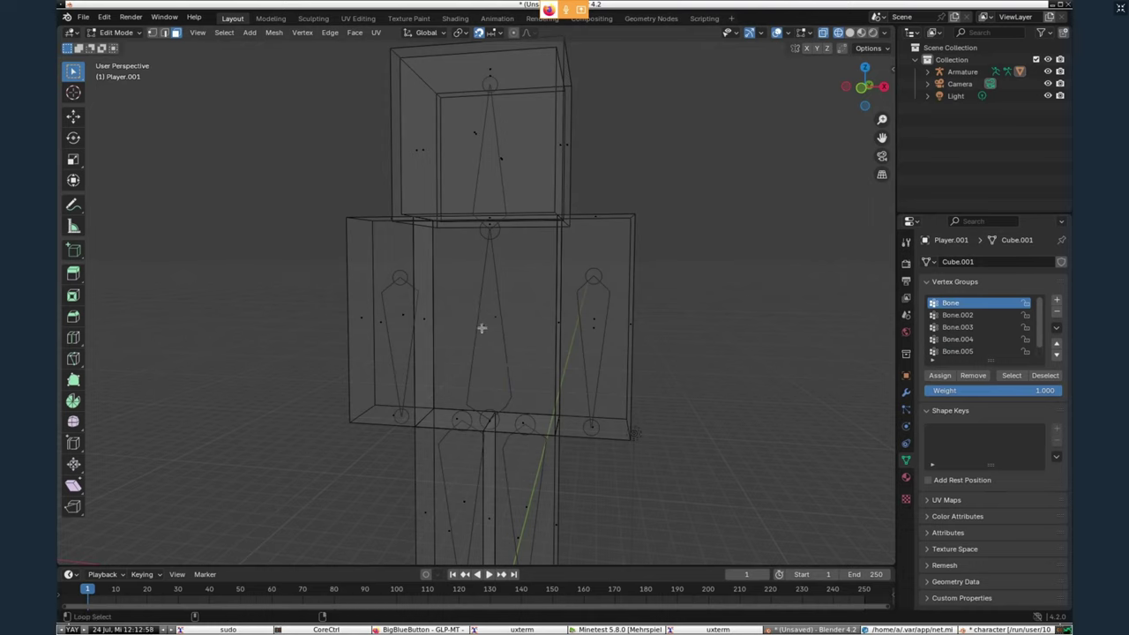
Select all faces of the torso block, assign them to the Bone vertex group and clear the selection.
{"action": "left_click", "coordinate": [483, 330]}
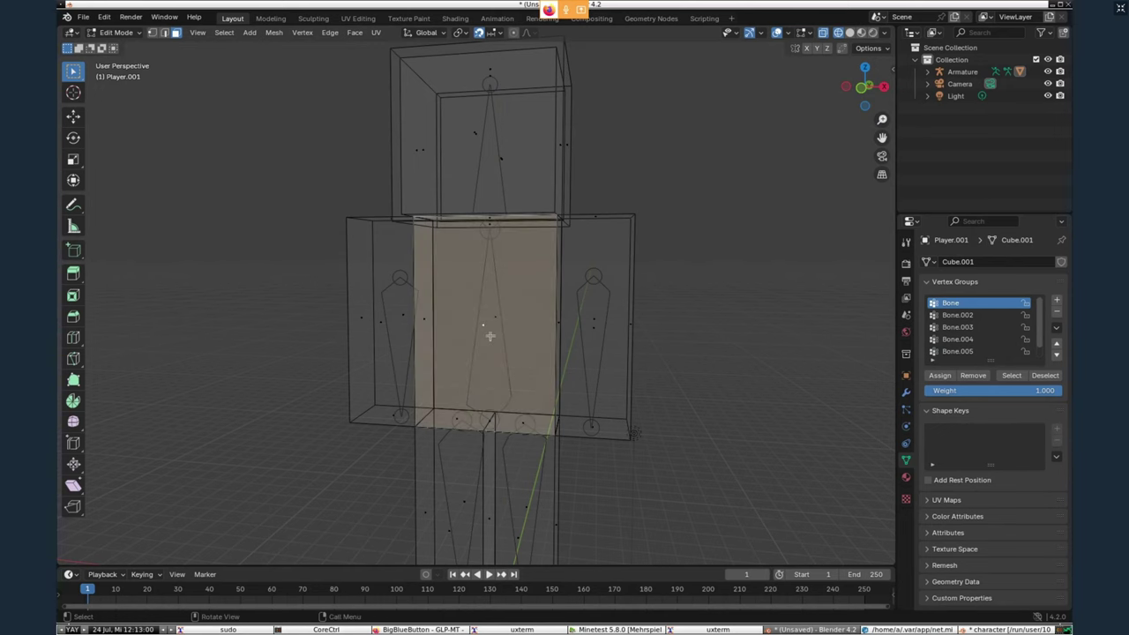
{"action": "scroll", "coordinate": [507, 343], "scroll_direction": "up", "scroll_amount": 3}
{"action": "mouse_move", "coordinate": [521, 348]}
{"action": "middle_mouse_down"}
{"action": "mouse_move", "coordinate": [585, 355]}
{"action": "mouse_move", "coordinate": [565, 365]}
{"action": "mouse_move", "coordinate": [608, 383]}
{"action": "mouse_move", "coordinate": [533, 383]}
{"action": "mouse_move", "coordinate": [520, 345]}
{"action": "mouse_move", "coordinate": [396, 333]}
{"action": "mouse_move", "coordinate": [469, 376]}
{"action": "mouse_move", "coordinate": [550, 391]}
{"action": "mouse_move", "coordinate": [559, 324]}
{"action": "mouse_move", "coordinate": [558, 351]}
{"action": "mouse_move", "coordinate": [457, 345]}
{"action": "mouse_move", "coordinate": [504, 361]}
{"action": "mouse_move", "coordinate": [462, 363]}
{"action": "mouse_move", "coordinate": [530, 353]}
{"action": "mouse_move", "coordinate": [507, 344]}
{"action": "middle_mouse_up"}
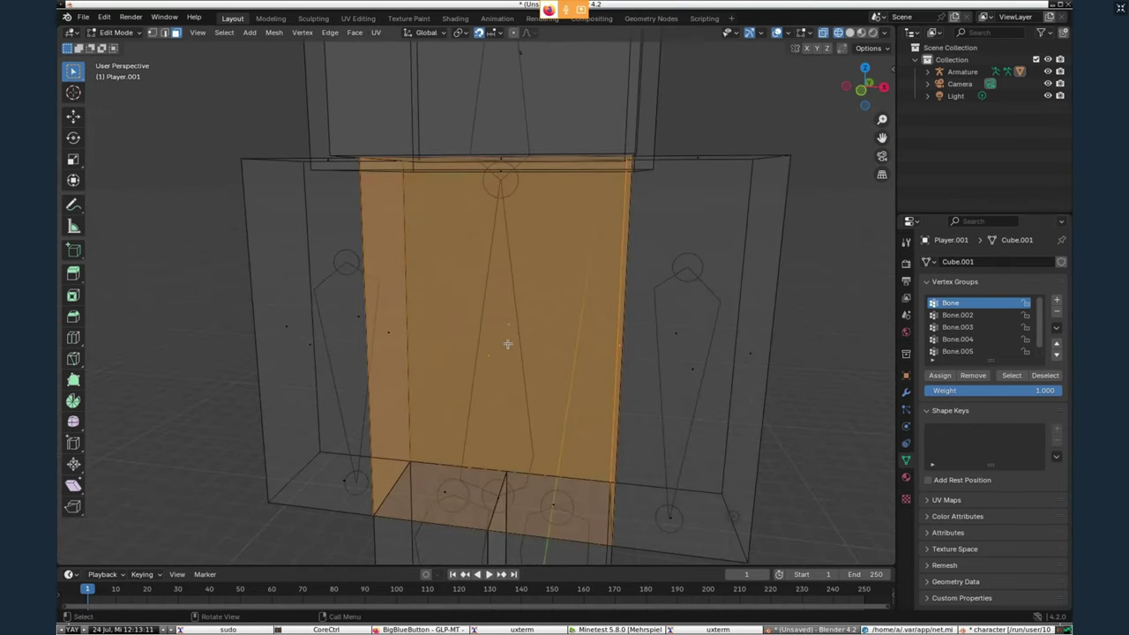
{"action": "left_click", "coordinate": [496, 502], "text": "shift"}
{"action": "middle_click_drag", "start_coordinate": [519, 233], "coordinate": [506, 175]}
{"action": "left_click", "coordinate": [502, 177], "text": "shift"}
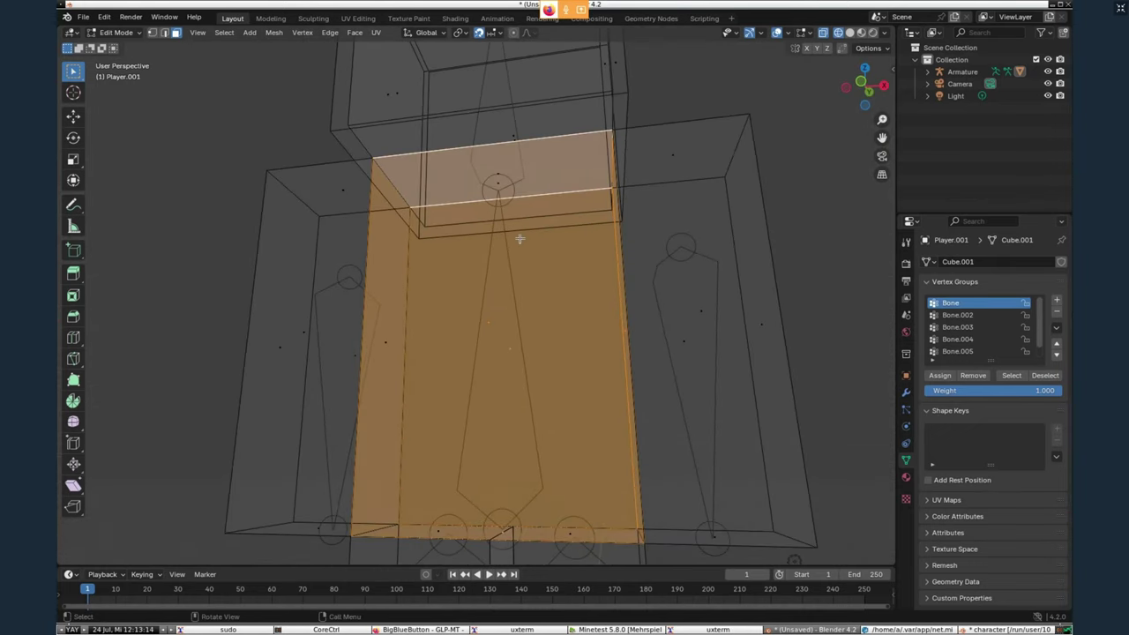
{"action": "middle_click_drag", "start_coordinate": [519, 239], "coordinate": [512, 284]}
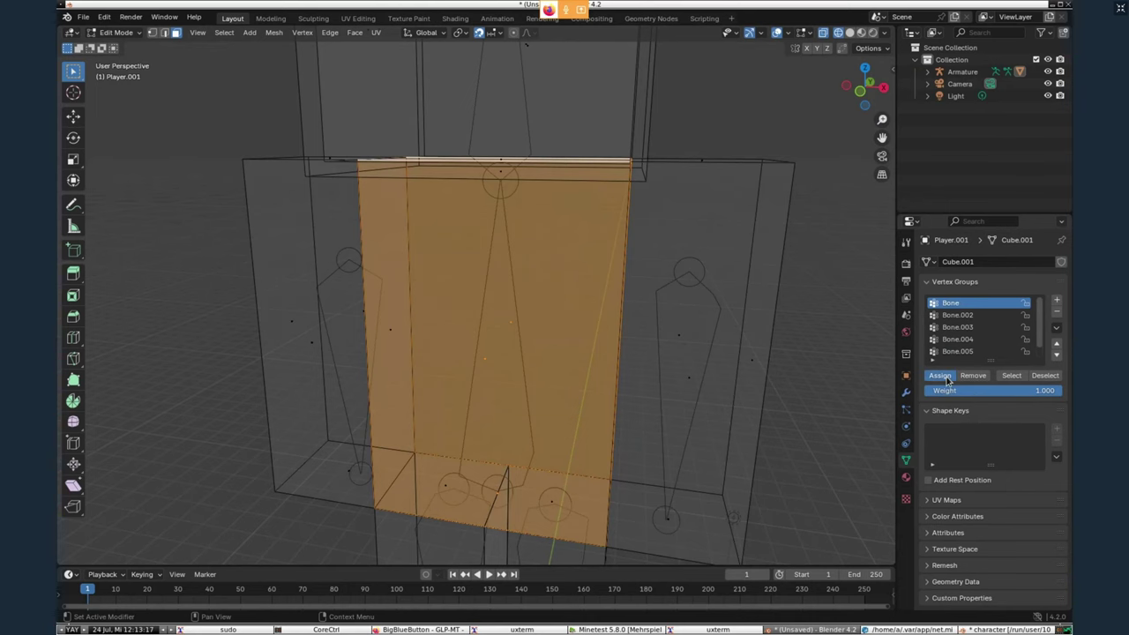
{"action": "left_click", "coordinate": [834, 340]}
{"action": "scroll", "coordinate": [729, 365], "scroll_direction": "down", "scroll_amount": 2}
{"action": "scroll", "coordinate": [729, 364], "scroll_direction": "up", "scroll_amount": 2}
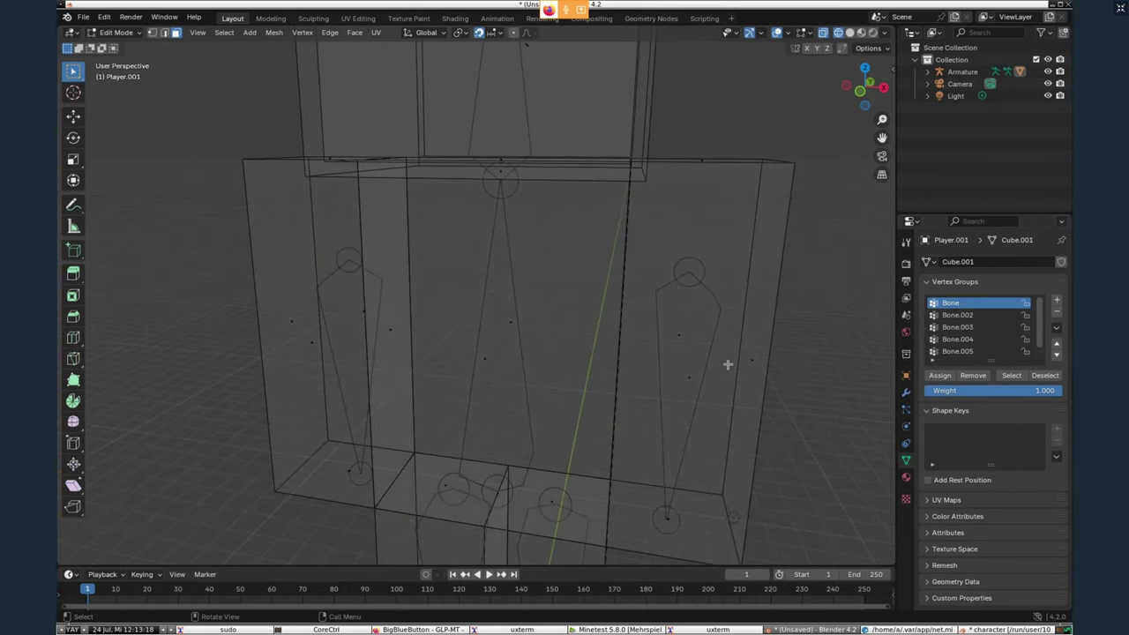
Switch the armature to Pose Mode, rotate the central torso bone to test the deformation, and undo the rotation.
{"action": "key", "text": "Tab"}
{"action": "scroll", "coordinate": [468, 289], "scroll_direction": "down", "scroll_amount": 3}
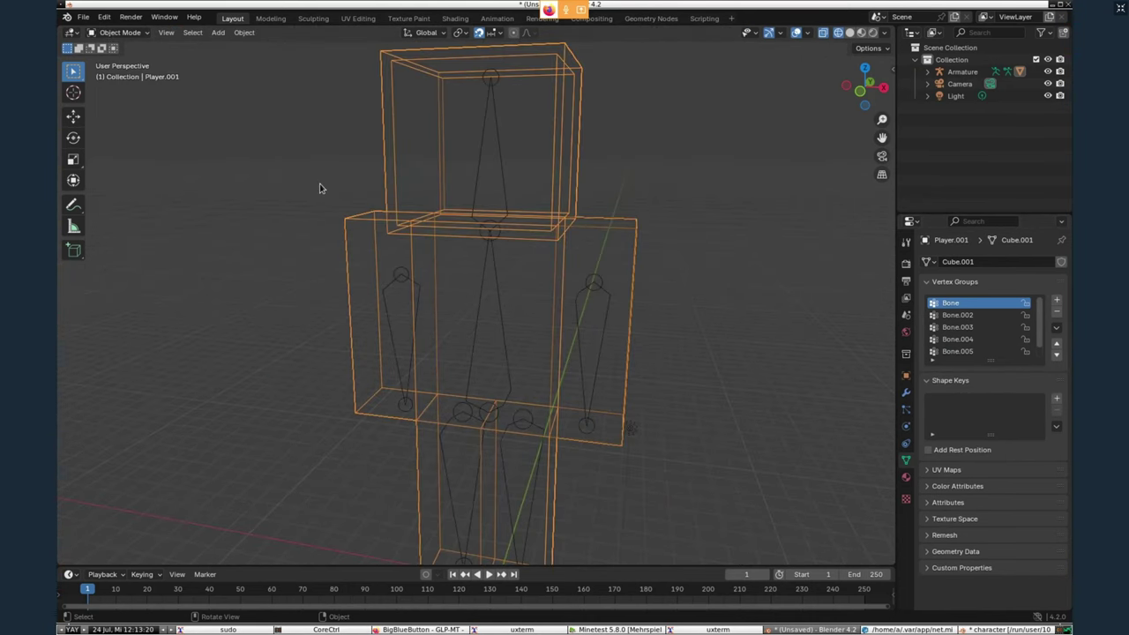
{"action": "left_click", "coordinate": [493, 285]}
{"action": "left_click", "coordinate": [117, 32]}
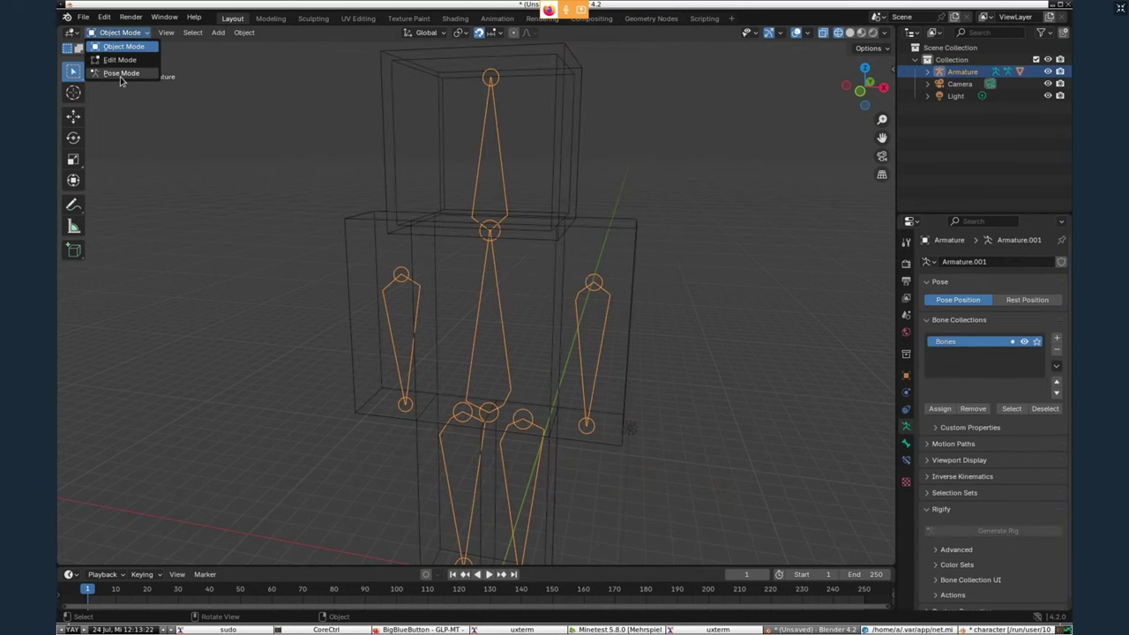
{"action": "left_click", "coordinate": [122, 79]}
{"action": "left_click", "coordinate": [498, 309]}
{"action": "middle_click_drag", "start_coordinate": [529, 312], "coordinate": [477, 309]}
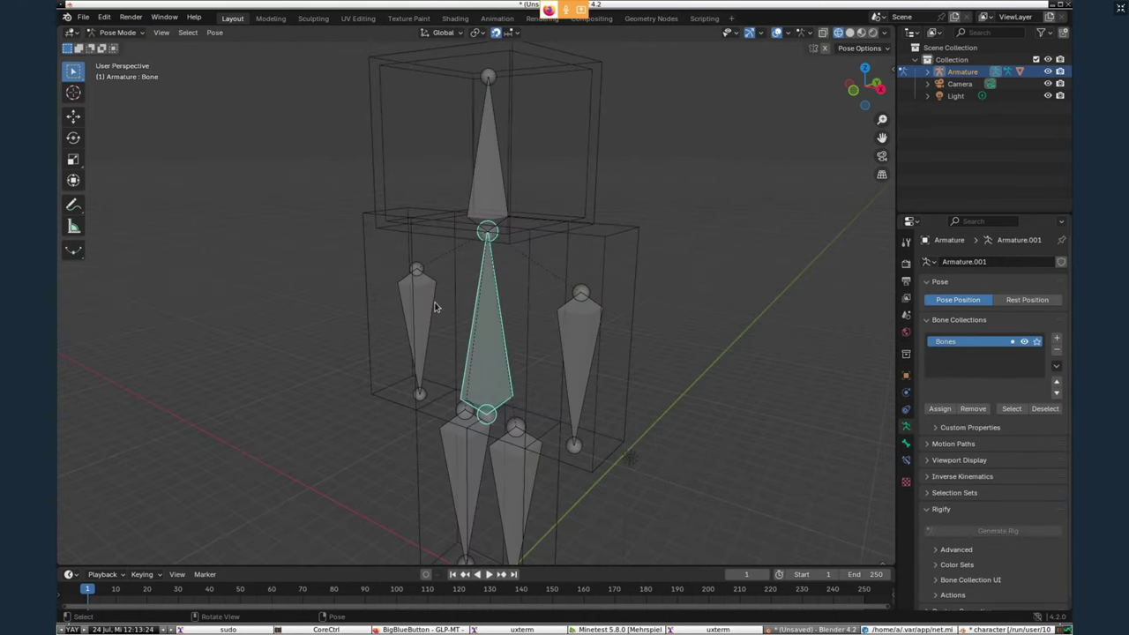
{"action": "key", "text": "r"}
{"action": "left_click", "coordinate": [470, 302]}
{"action": "key", "text": "ctrl+z"}
Deselect the torso bone and return the armature to Object Mode.
{"action": "left_click", "coordinate": [706, 319]}
{"action": "scroll", "coordinate": [688, 314], "scroll_direction": "down", "scroll_amount": 4}
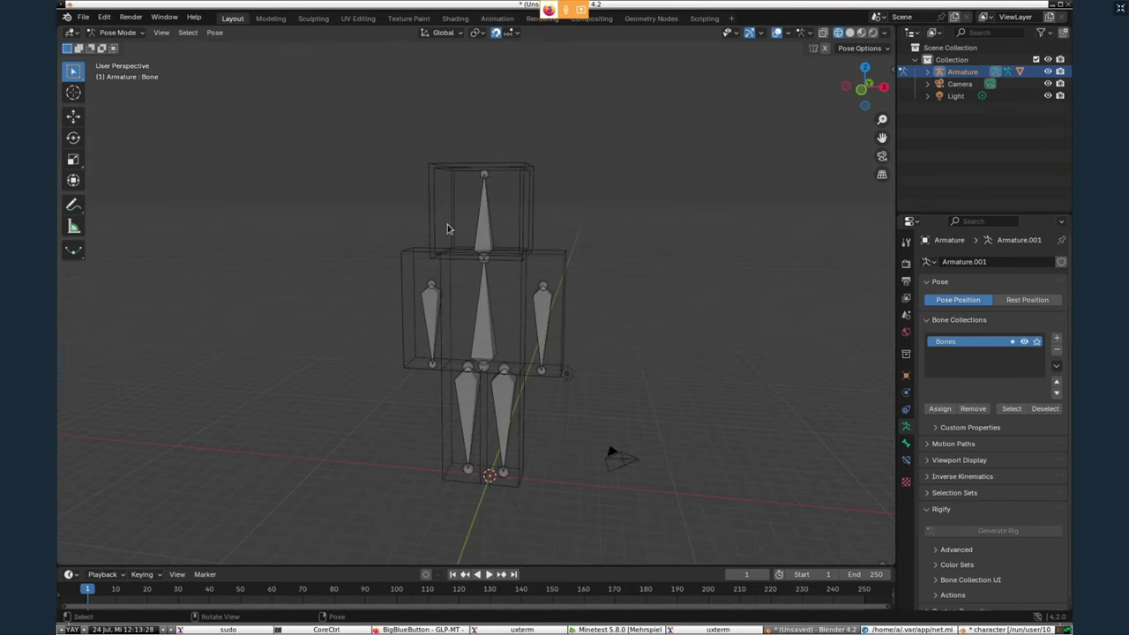
{"action": "key", "text": "Tab"}
{"action": "key", "text": "Tab"}
{"action": "left_click", "coordinate": [120, 34]}
{"action": "left_click", "coordinate": [117, 47]}
{"action": "key", "text": "Tab"}
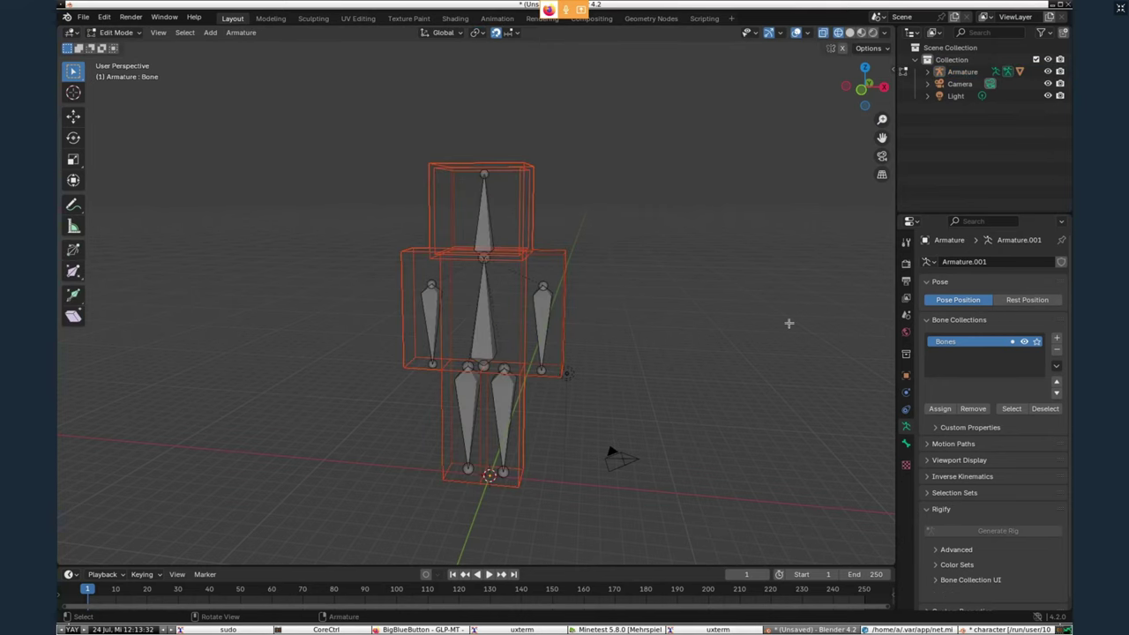
{"action": "key", "text": "Tab"}
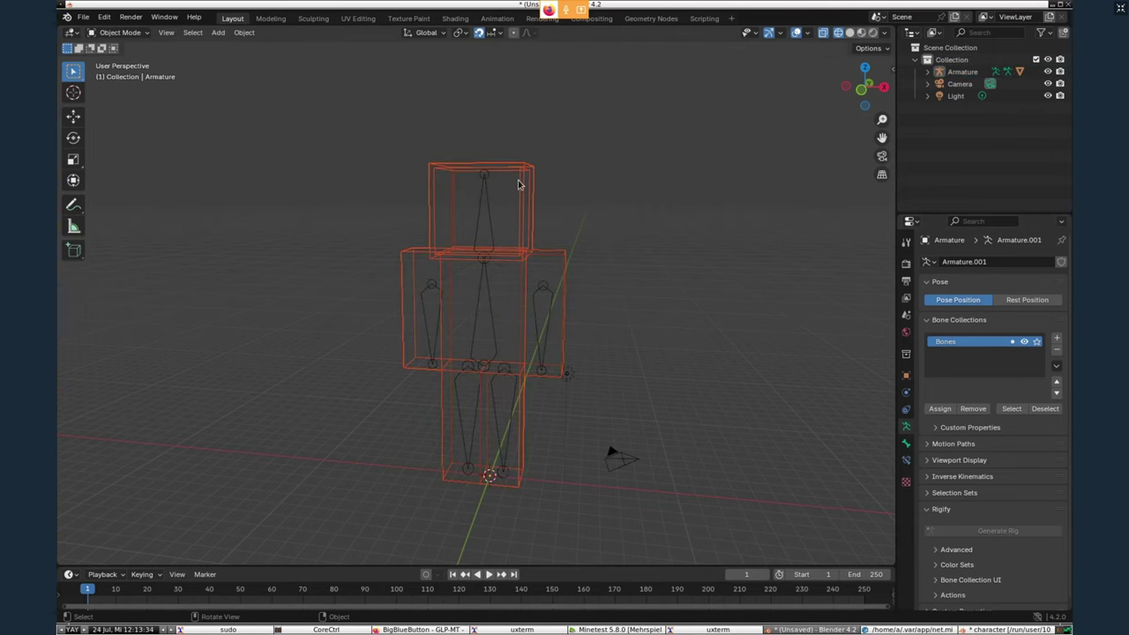
Open the player mesh in Edit Mode and make the Bone.002 vertex group active.
{"action": "left_click", "coordinate": [524, 196]}
{"action": "key", "text": "Tab"}
{"action": "scroll", "coordinate": [665, 311], "scroll_direction": "up", "scroll_amount": 2}
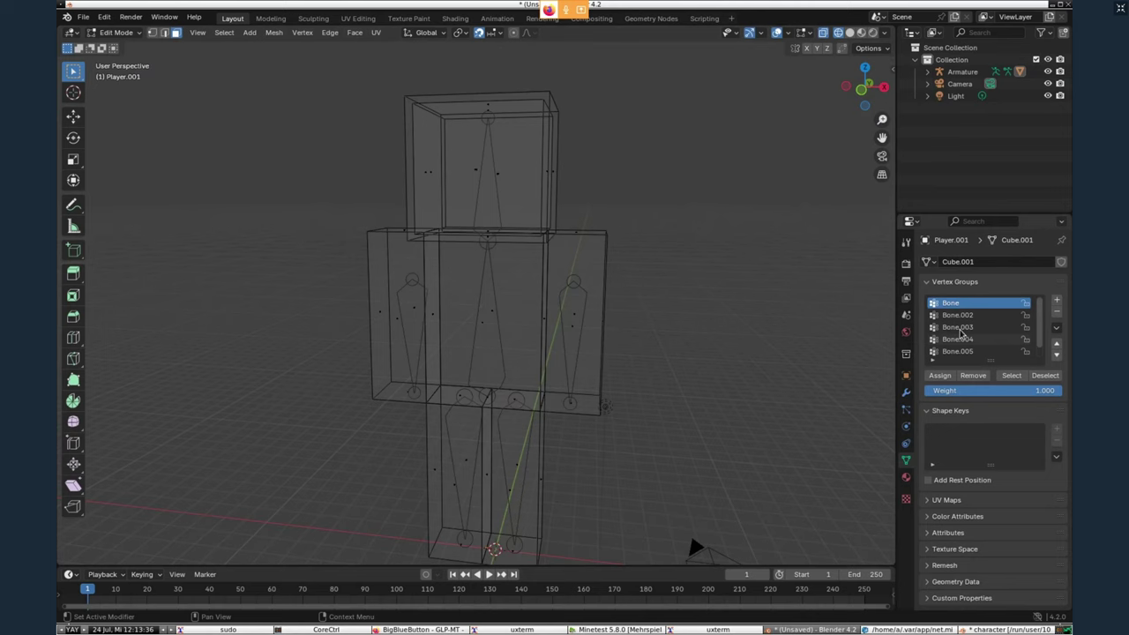
{"action": "left_click", "coordinate": [960, 318]}
{"action": "middle_click_drag", "start_coordinate": [660, 341], "coordinate": [624, 318]}
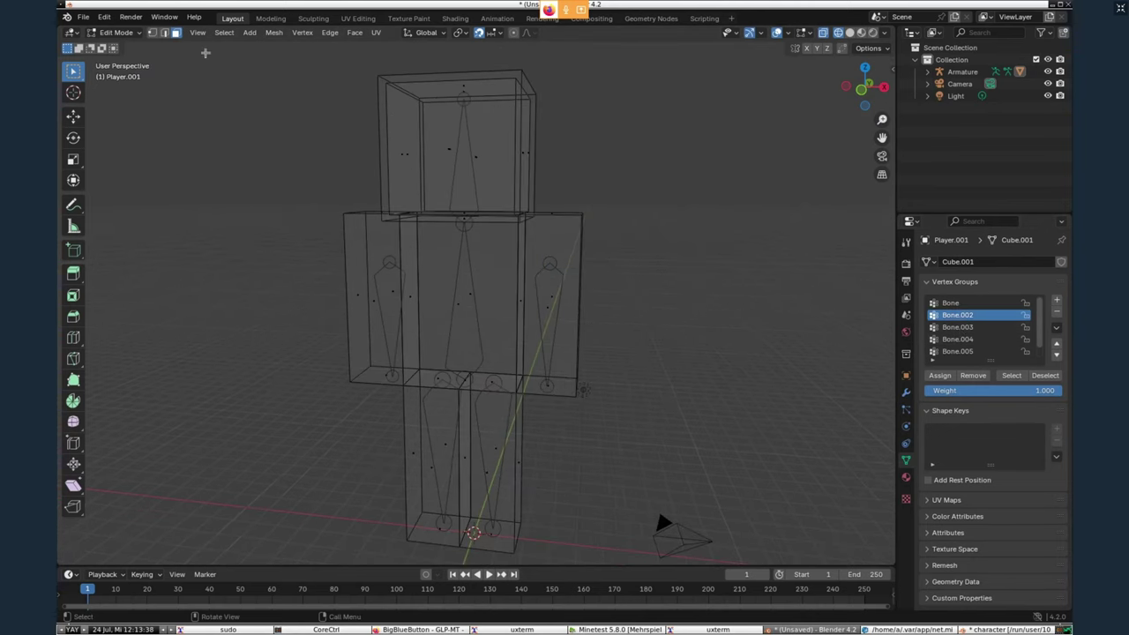
Edit the armature and turn on the display of bone names in the viewport.
{"action": "key", "text": "Tab"}
{"action": "left_click", "coordinate": [476, 291]}
{"action": "key", "text": "Tab"}
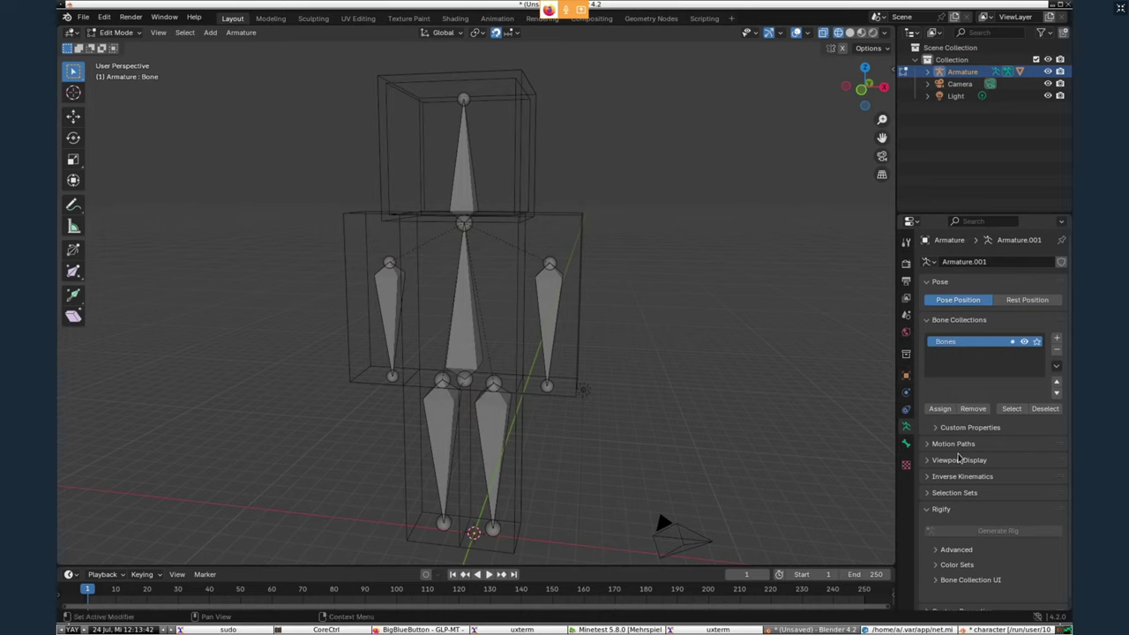
{"action": "left_click", "coordinate": [906, 444]}
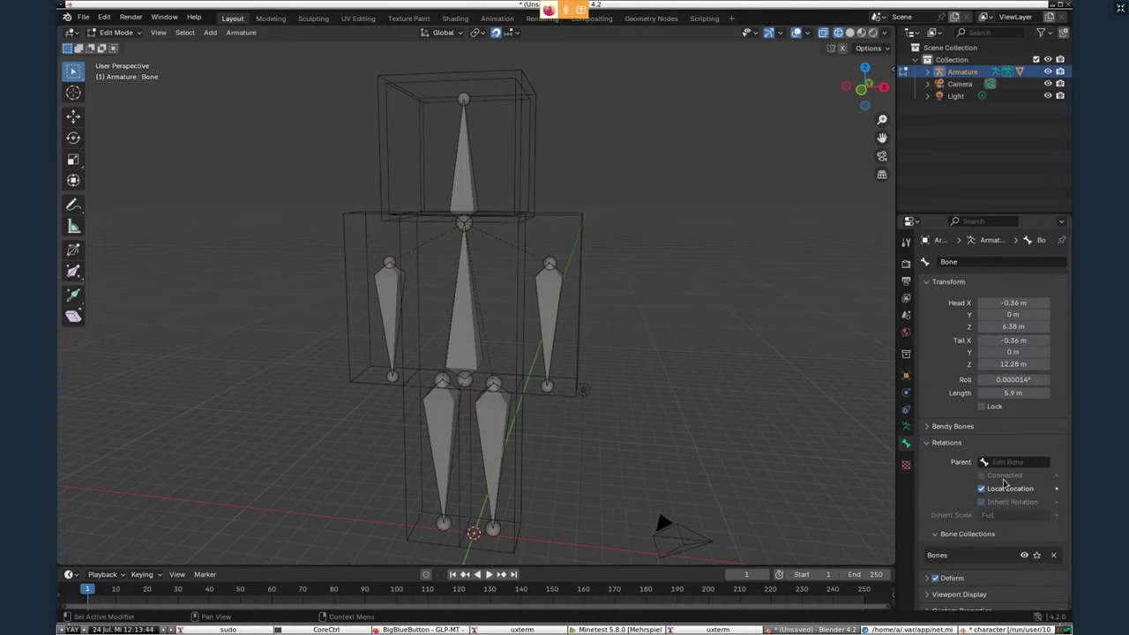
{"action": "scroll", "coordinate": [958, 495], "scroll_direction": "down", "scroll_amount": 1}
{"action": "left_click", "coordinate": [906, 427]}
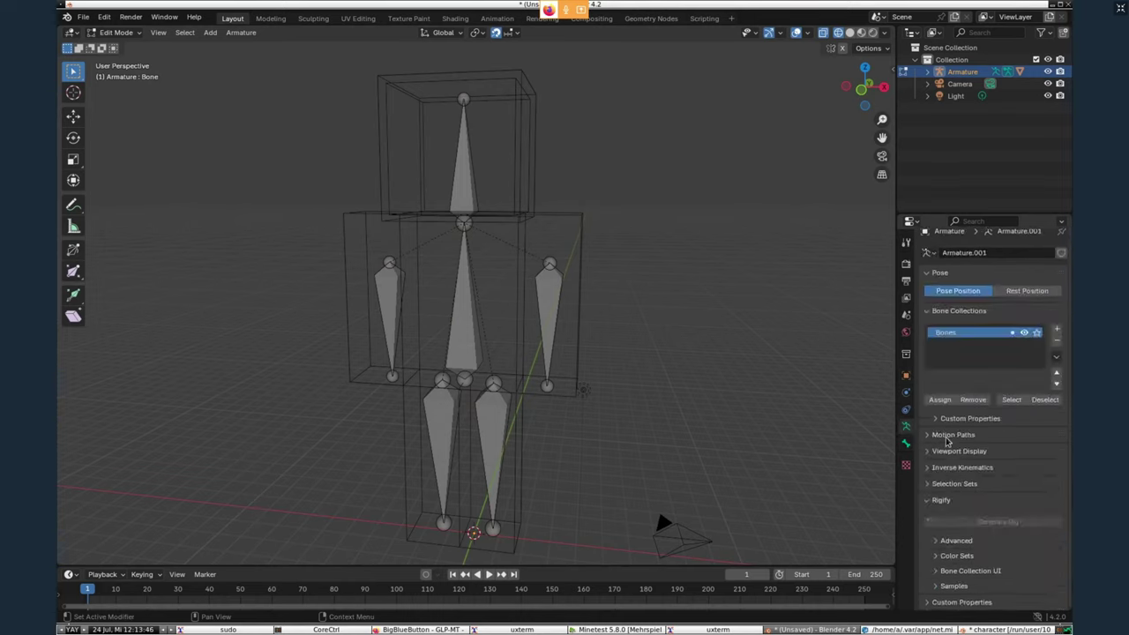
{"action": "left_click", "coordinate": [941, 453]}
{"action": "left_click", "coordinate": [982, 484]}
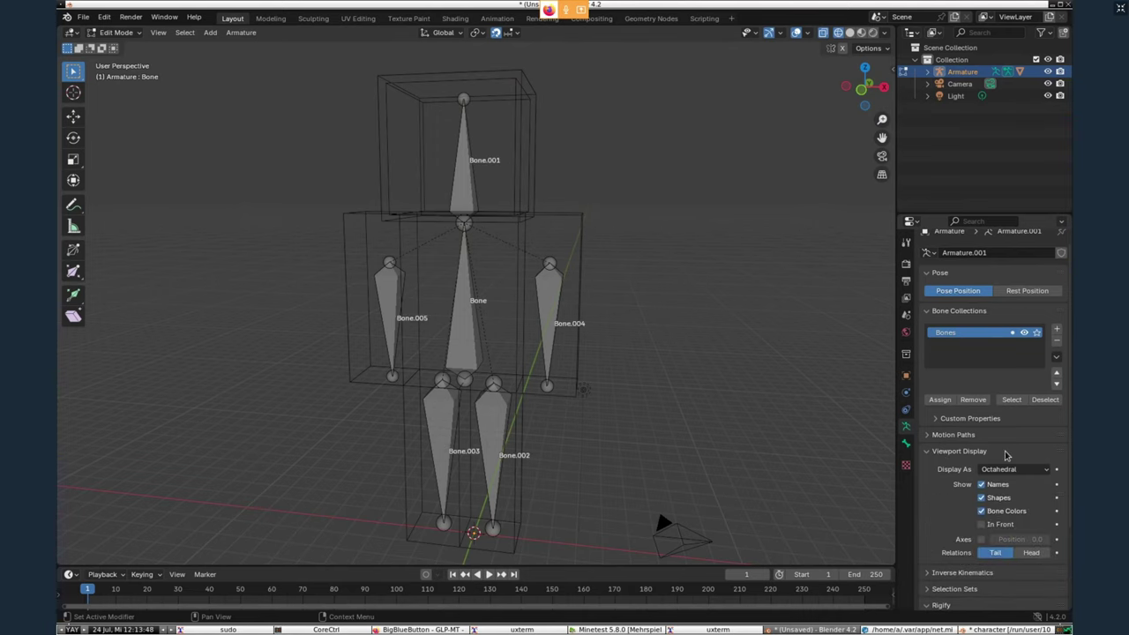
{"action": "left_click", "coordinate": [930, 451]}
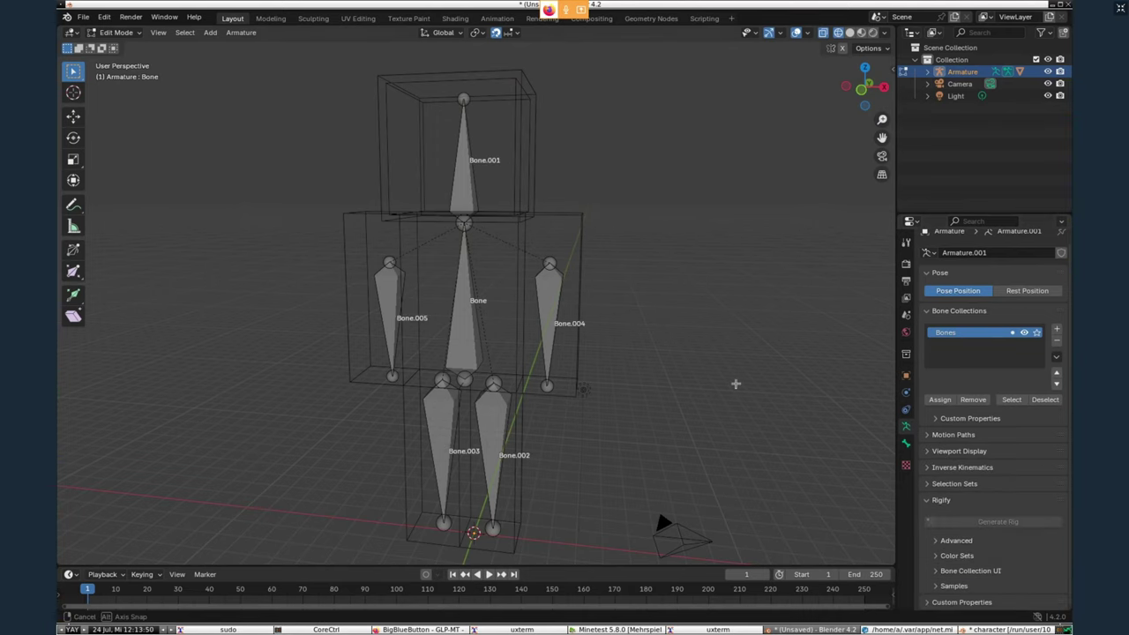
Leave armature editing, select the player mesh and put it back into Edit Mode.
{"action": "mouse_move", "coordinate": [736, 383]}
{"action": "middle_mouse_down"}
{"action": "mouse_move", "coordinate": [748, 376]}
{"action": "mouse_move", "coordinate": [732, 377]}
{"action": "middle_mouse_up"}
{"action": "key", "text": "Tab"}
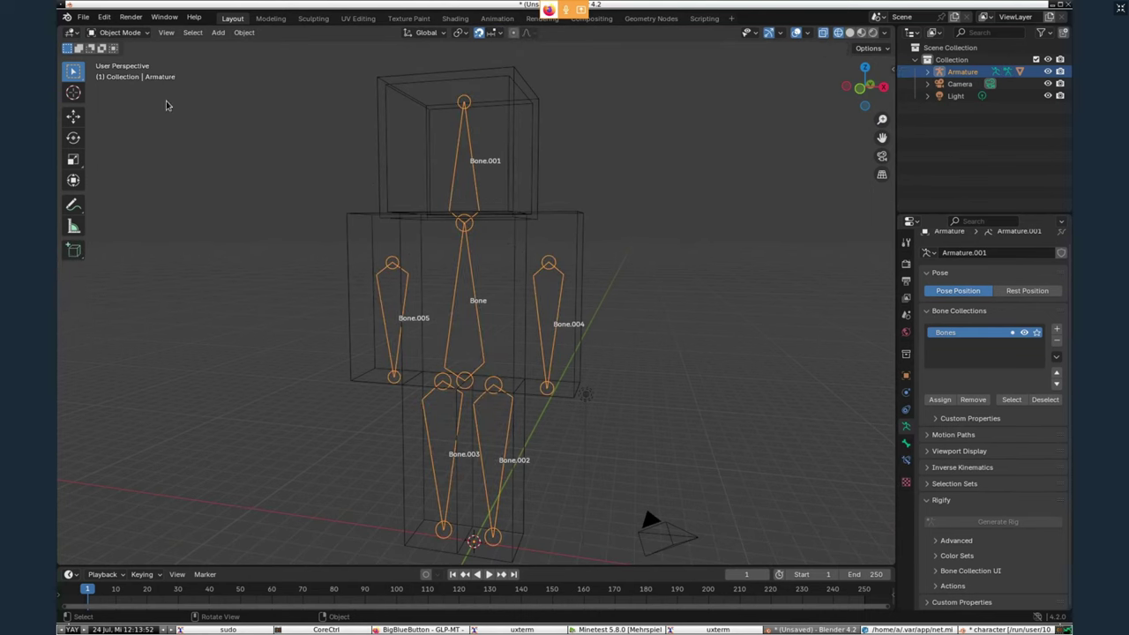
{"action": "left_click", "coordinate": [119, 33]}
{"action": "left_click", "coordinate": [131, 45]}
{"action": "left_click", "coordinate": [492, 136]}
{"action": "key", "text": "Tab"}
{"action": "scroll", "coordinate": [288, 282], "scroll_direction": "up", "scroll_amount": 1}
{"action": "middle_click_drag", "start_coordinate": [298, 326], "coordinate": [304, 329]}
{"action": "scroll", "coordinate": [347, 364], "scroll_direction": "down", "scroll_amount": 3}
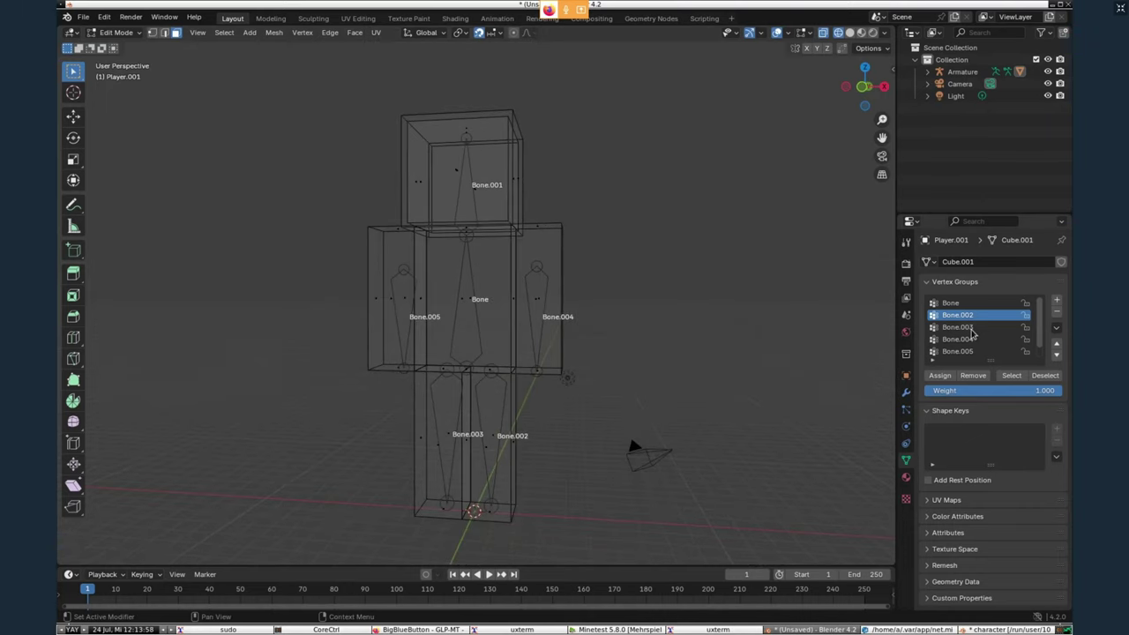
Select all faces of the leg around Bone.002, assign them to the Bone.002 vertex group and clear the selection.
{"action": "scroll", "coordinate": [573, 394], "scroll_direction": "up", "scroll_amount": 2}
{"action": "middle_click_drag", "start_coordinate": [588, 468], "coordinate": [489, 401], "text": "shift"}
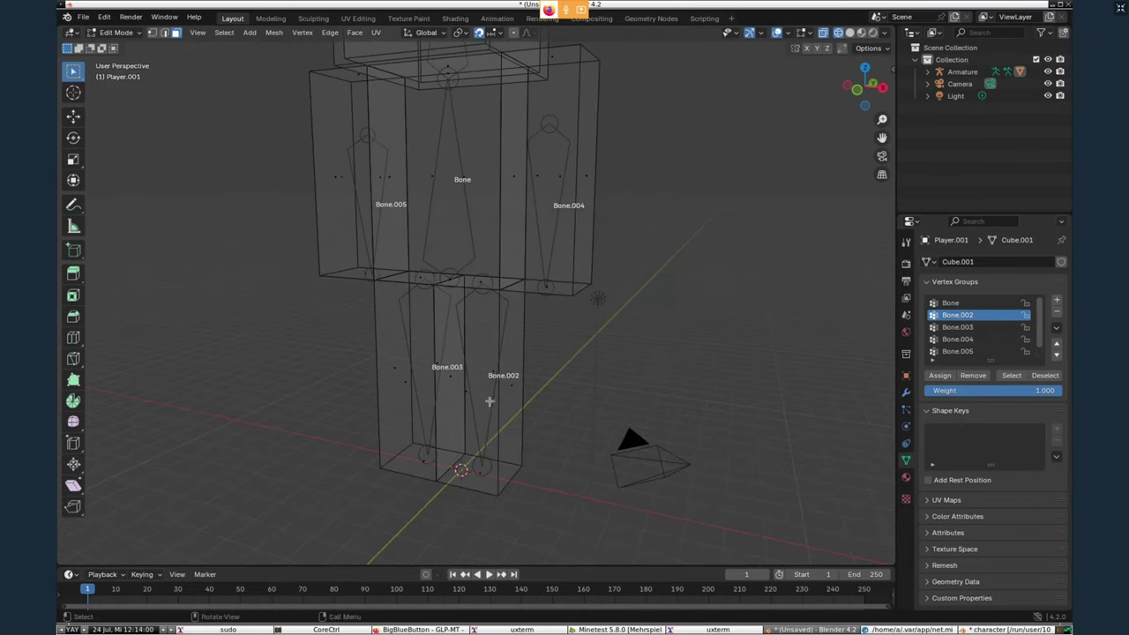
{"action": "left_click", "coordinate": [482, 404], "text": "shift"}
{"action": "left_click", "coordinate": [515, 406], "text": "shift"}
{"action": "left_click", "coordinate": [484, 292], "text": "shift"}
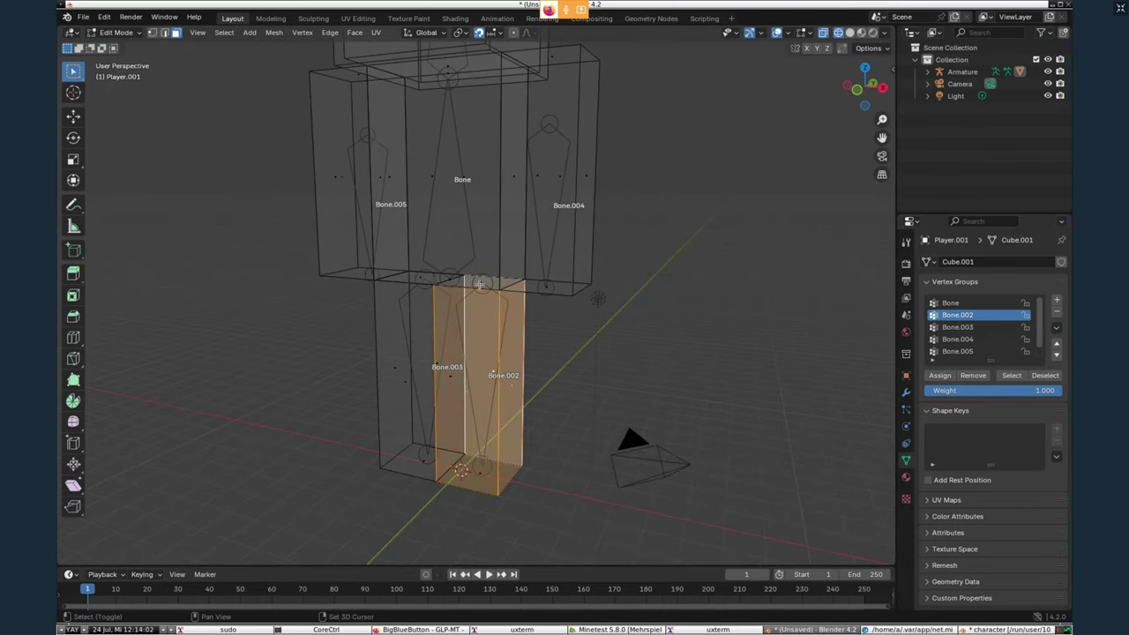
{"action": "left_click", "coordinate": [479, 284], "text": "shift"}
{"action": "left_click", "coordinate": [481, 481], "text": "shift"}
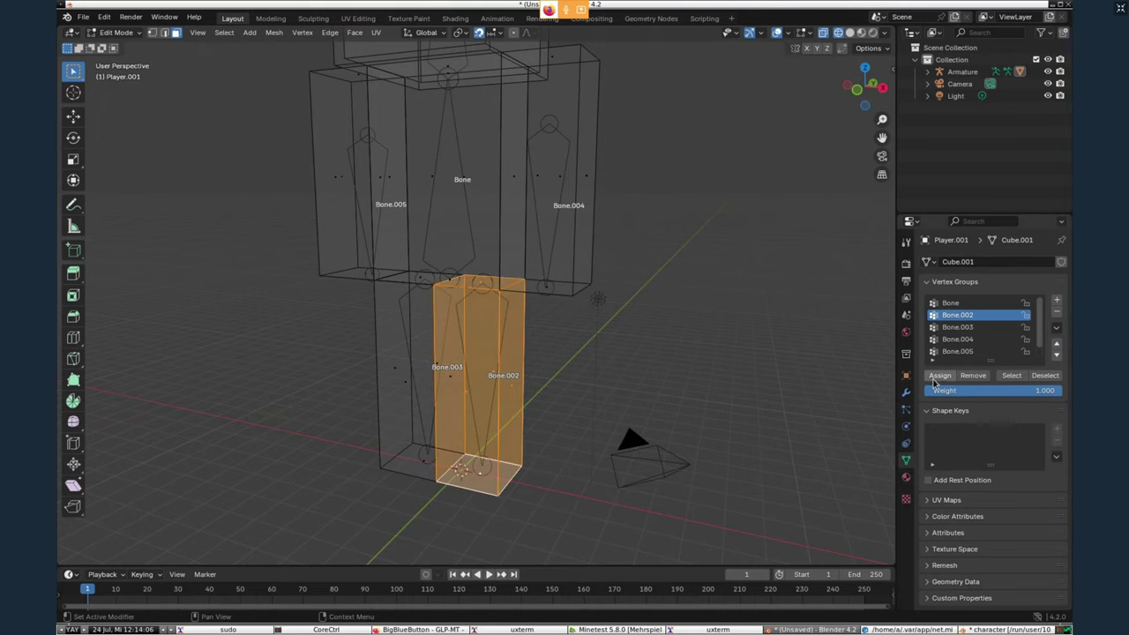
{"action": "left_click", "coordinate": [647, 395]}
Assign all faces of the other leg to the Bone.003 vertex group and clear the selection.
{"action": "mouse_move", "coordinate": [609, 405]}
{"action": "middle_mouse_down"}
{"action": "mouse_move", "coordinate": [642, 414]}
{"action": "mouse_move", "coordinate": [604, 426]}
{"action": "mouse_move", "coordinate": [698, 412]}
{"action": "mouse_move", "coordinate": [635, 447]}
{"action": "mouse_move", "coordinate": [627, 402]}
{"action": "middle_mouse_up"}
{"action": "left_click", "coordinate": [959, 328]}
{"action": "left_click", "coordinate": [470, 330], "text": "shift"}
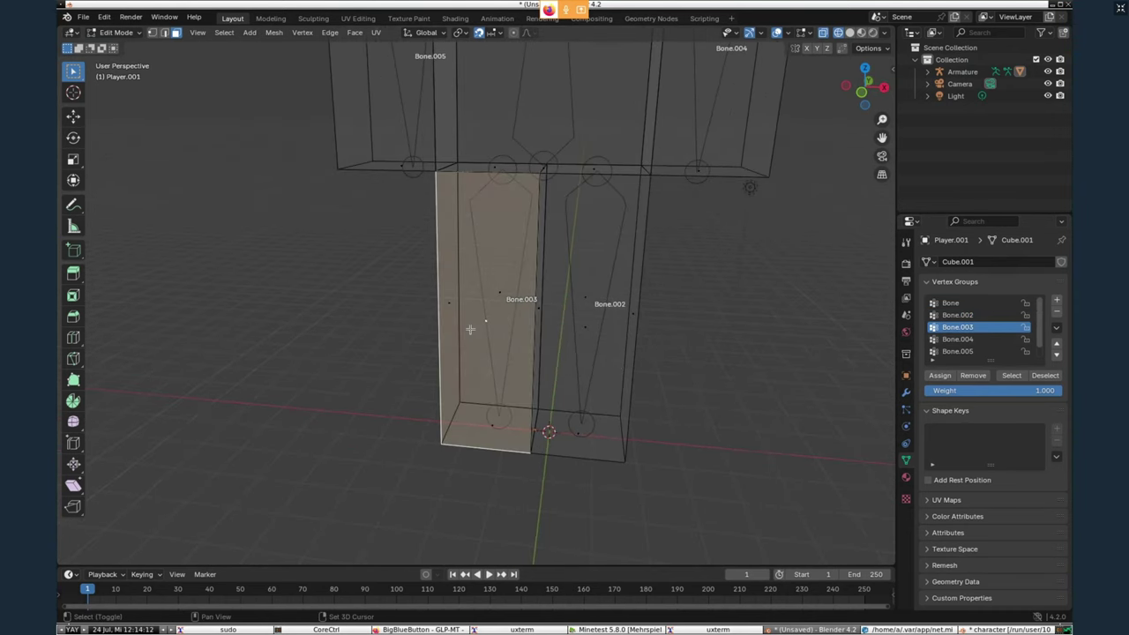
{"action": "middle_click_drag", "start_coordinate": [448, 309], "coordinate": [476, 331]}
{"action": "left_click", "coordinate": [476, 331], "text": "shift"}
{"action": "scroll", "coordinate": [486, 333], "scroll_direction": "up", "scroll_amount": 4}
{"action": "left_click", "coordinate": [548, 295], "text": "shift"}
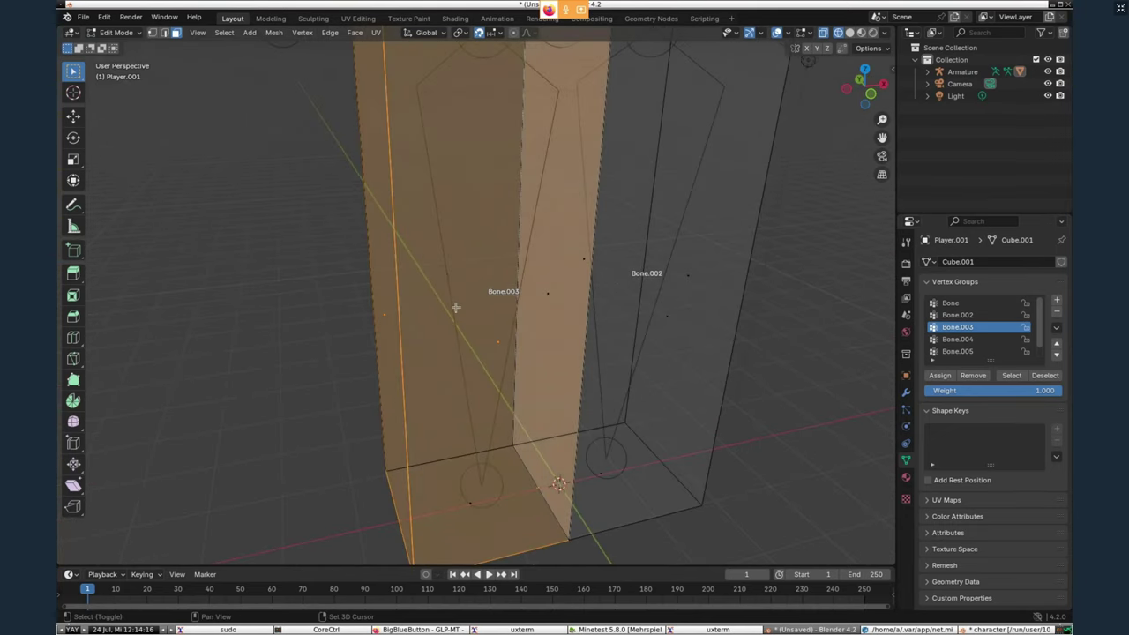
{"action": "left_click", "coordinate": [457, 308], "text": "shift"}
{"action": "scroll", "coordinate": [484, 415], "scroll_direction": "down", "scroll_amount": 3}
{"action": "left_click", "coordinate": [477, 434], "text": "shift"}
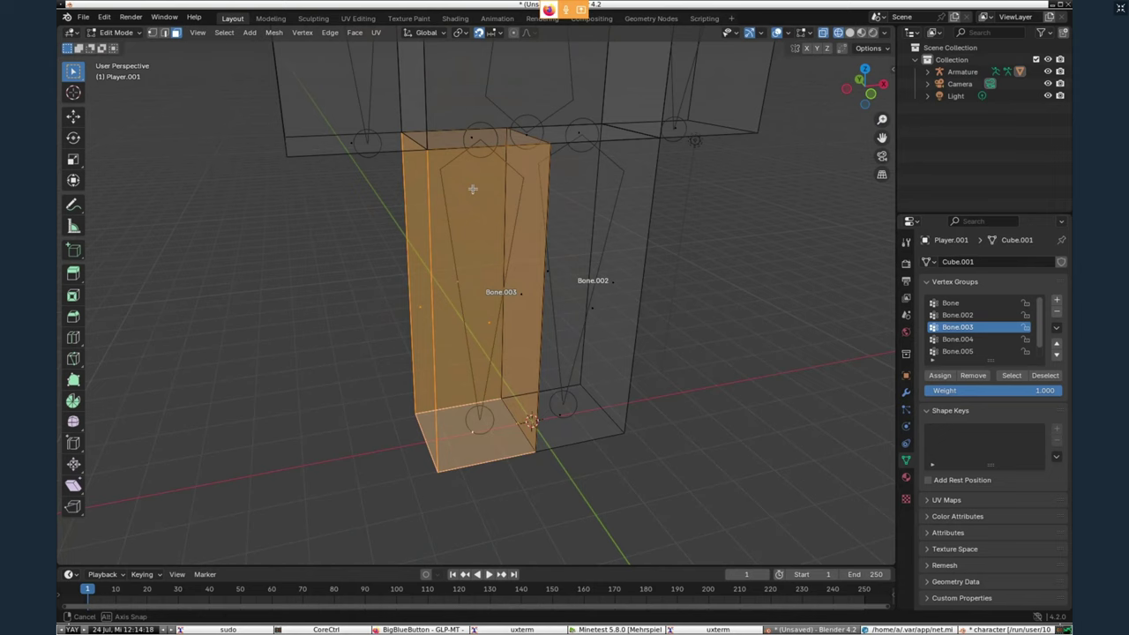
{"action": "middle_click_drag", "start_coordinate": [471, 189], "coordinate": [471, 161]}
{"action": "left_click", "coordinate": [472, 165], "text": "shift"}
{"action": "scroll", "coordinate": [540, 304], "scroll_direction": "down", "scroll_amount": 4}
{"action": "middle_click_drag", "start_coordinate": [600, 333], "coordinate": [561, 358]}
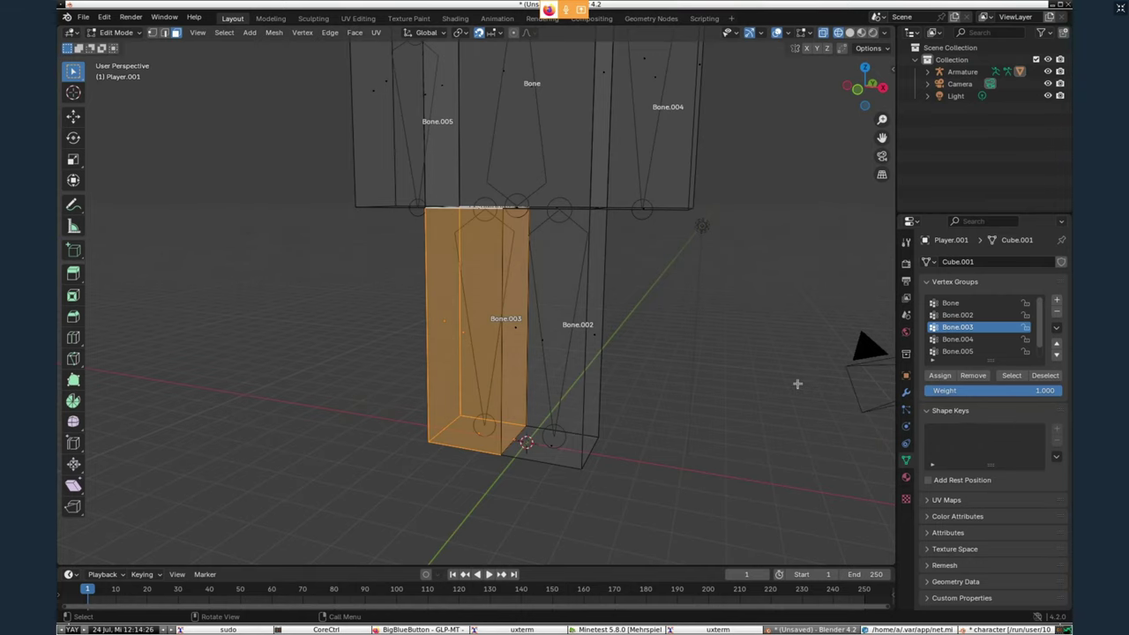
{"action": "middle_click_drag", "start_coordinate": [700, 379], "coordinate": [719, 386]}
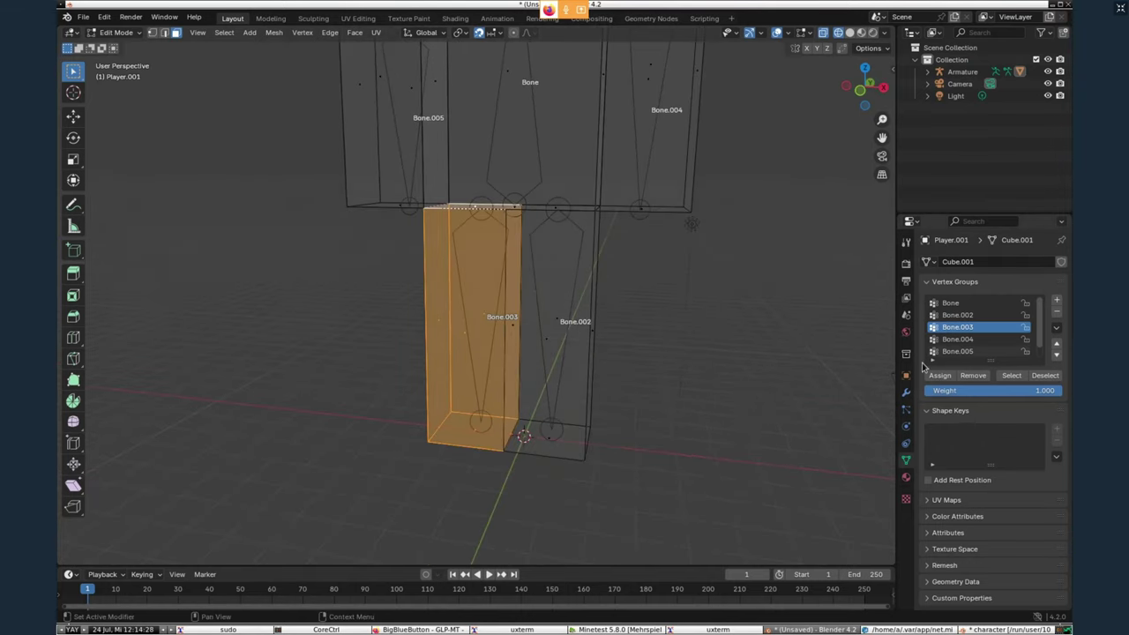
{"action": "left_click", "coordinate": [715, 362]}
Select all faces of the arm around Bone.004, assign them to the Bone.004 vertex group and clear the selection.
{"action": "scroll", "coordinate": [715, 363], "scroll_direction": "down", "scroll_amount": 3}
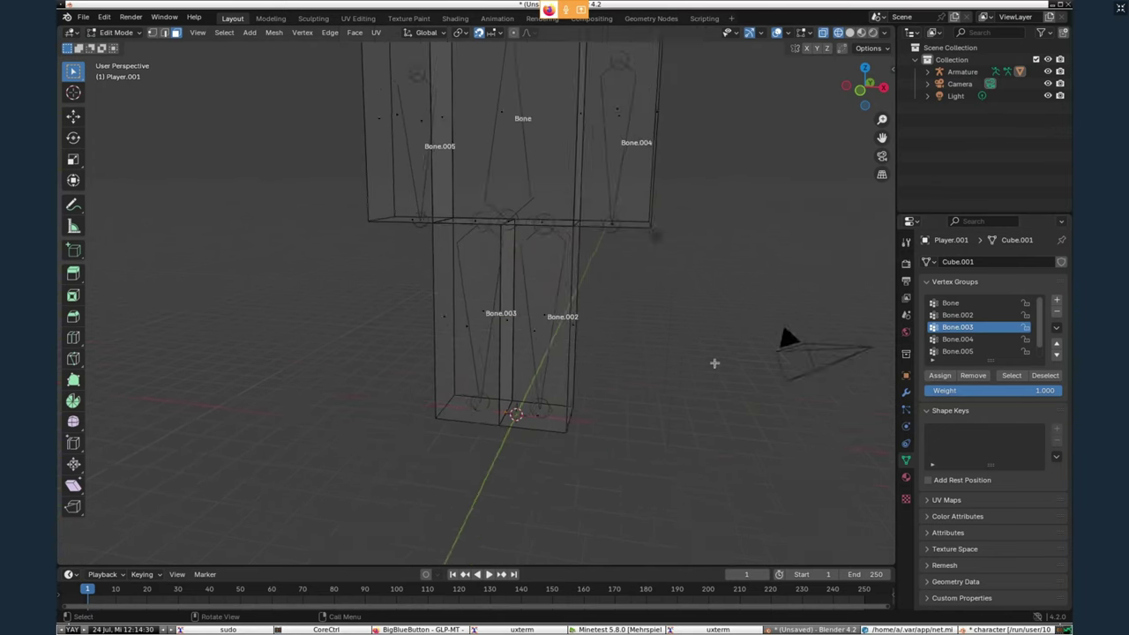
{"action": "middle_click_drag", "start_coordinate": [742, 353], "coordinate": [717, 403], "text": "shift"}
{"action": "left_click", "coordinate": [981, 341]}
{"action": "middle_click_drag", "start_coordinate": [681, 350], "coordinate": [444, 284]}
{"action": "left_click", "coordinate": [508, 285], "text": "shift"}
{"action": "left_click", "coordinate": [515, 290], "text": "shift"}
{"action": "scroll", "coordinate": [515, 292], "scroll_direction": "up", "scroll_amount": 4}
{"action": "left_click", "coordinate": [442, 276], "text": "shift"}
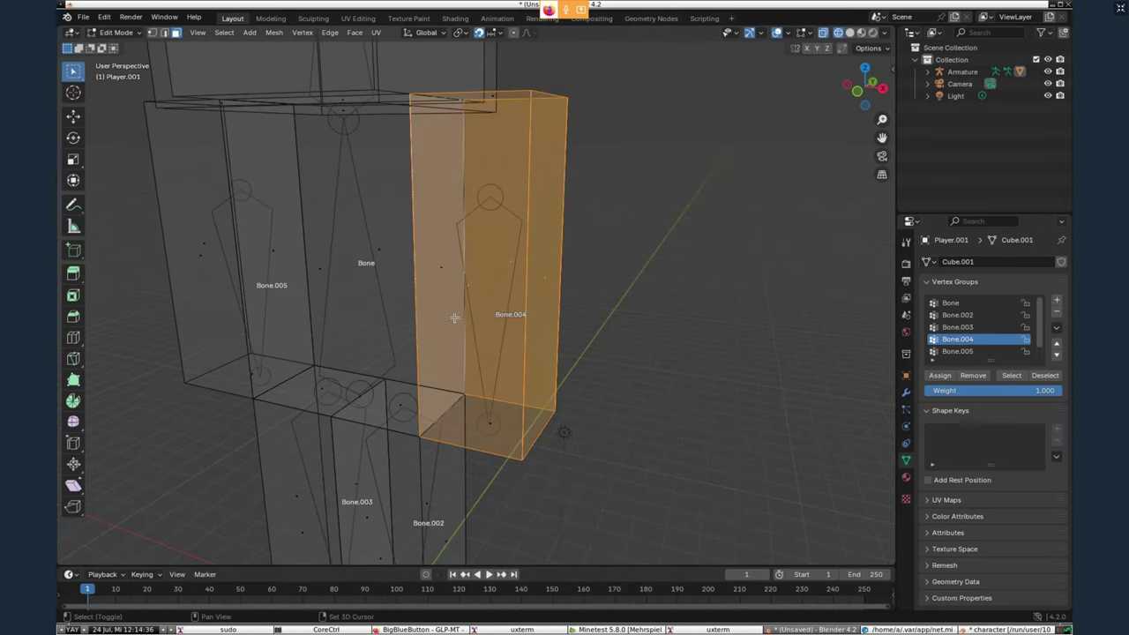
{"action": "left_click", "coordinate": [487, 430], "text": "shift"}
{"action": "scroll", "coordinate": [495, 418], "scroll_direction": "down", "scroll_amount": 2}
{"action": "middle_click_drag", "start_coordinate": [501, 368], "coordinate": [496, 410]}
{"action": "left_click", "coordinate": [488, 207], "text": "shift"}
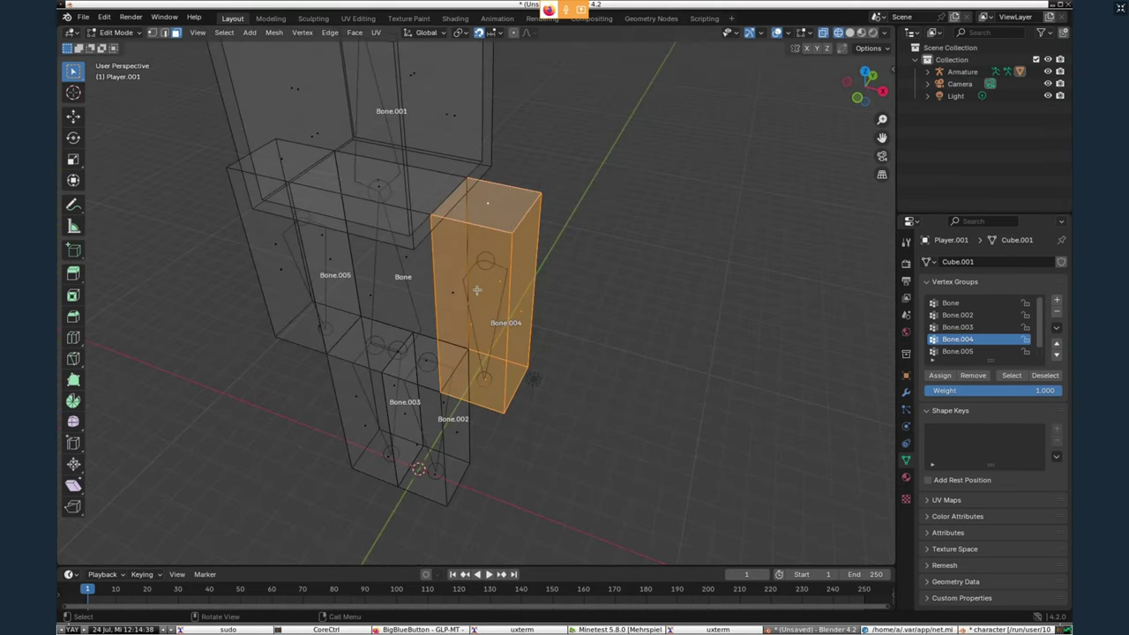
{"action": "middle_click_drag", "start_coordinate": [477, 290], "coordinate": [715, 335]}
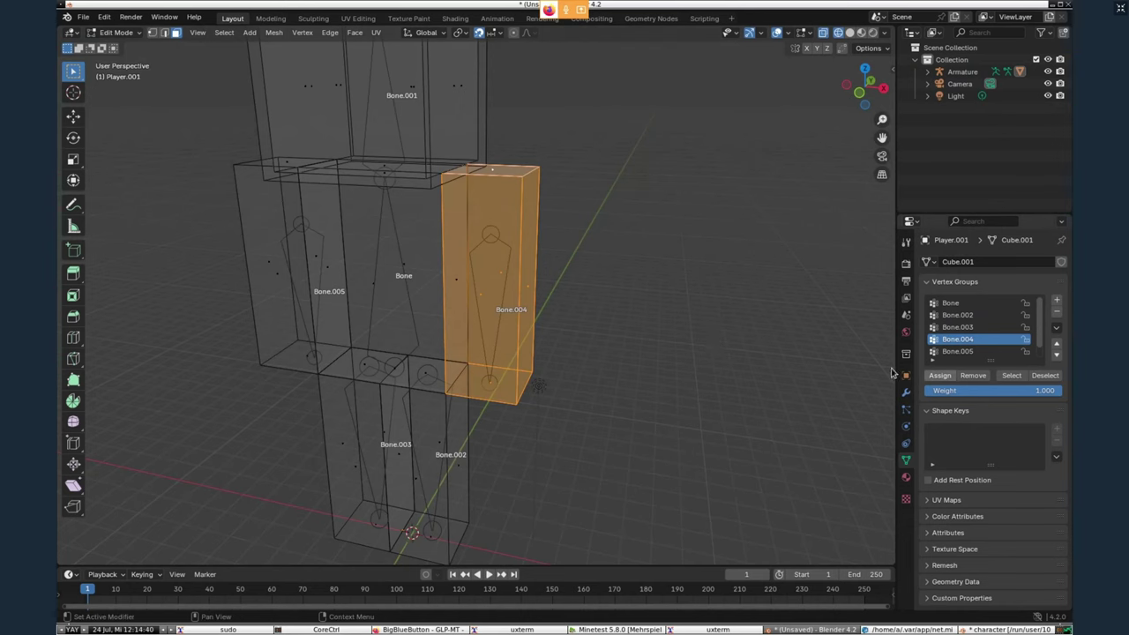
{"action": "left_click", "coordinate": [609, 365]}
Assign all faces of the other arm to the Bone.005 vertex group and clear the selection.
{"action": "middle_click_drag", "start_coordinate": [610, 365], "coordinate": [718, 383]}
{"action": "left_click", "coordinate": [382, 302]}
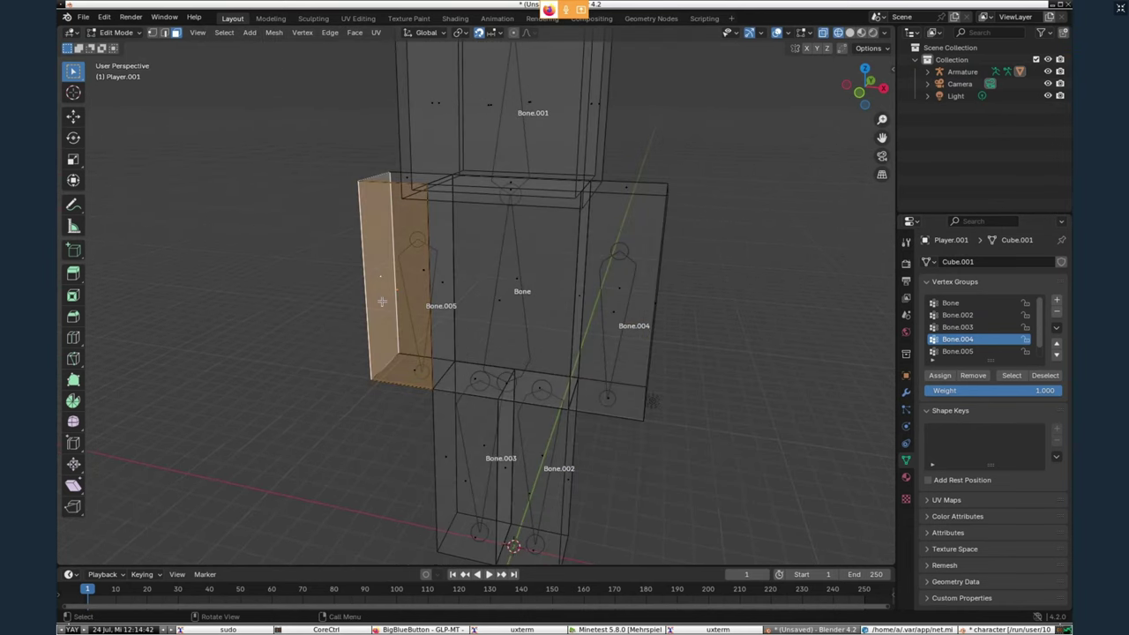
{"action": "middle_click_drag", "start_coordinate": [382, 302], "coordinate": [437, 291]}
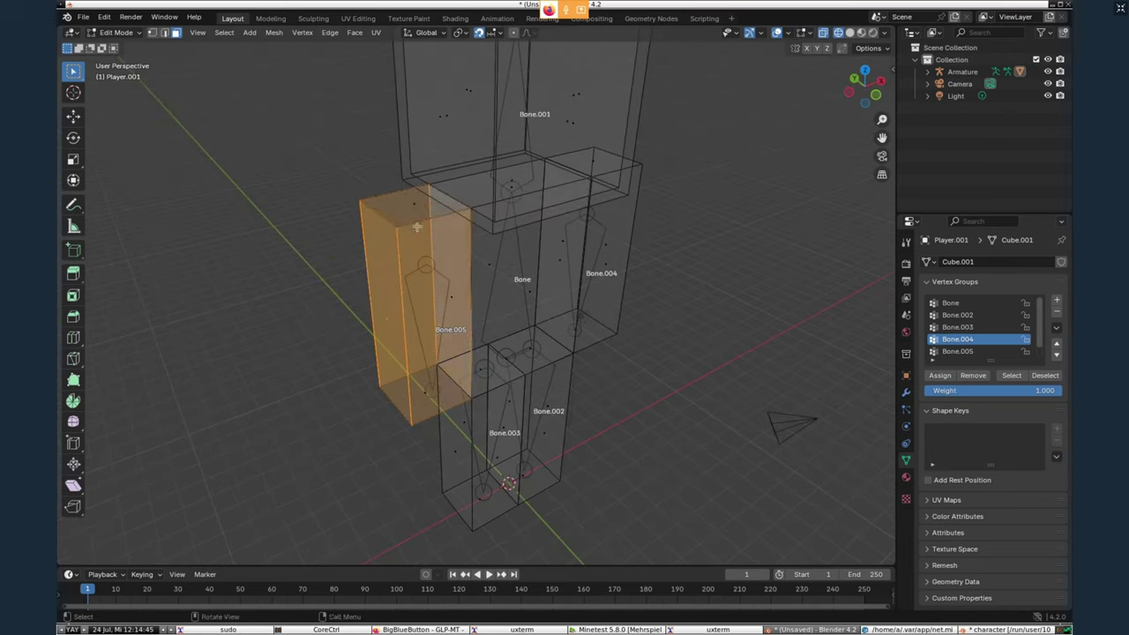
{"action": "left_click", "coordinate": [958, 353]}
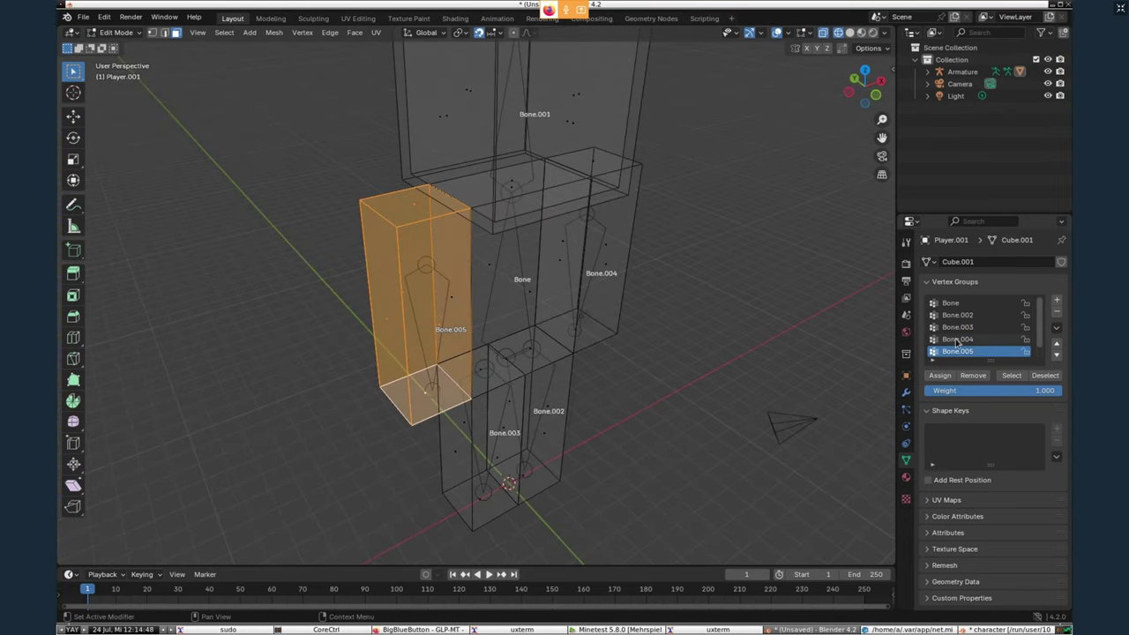
{"action": "scroll", "coordinate": [956, 342], "scroll_direction": "down", "scroll_amount": 1}
{"action": "left_click", "coordinate": [780, 338]}
Select all head faces, including the inner and outer undersides, assign them to the Bone.001 vertex group and clear the selection.
{"action": "left_click", "coordinate": [973, 352]}
{"action": "middle_click_drag", "start_coordinate": [714, 295], "coordinate": [675, 234]}
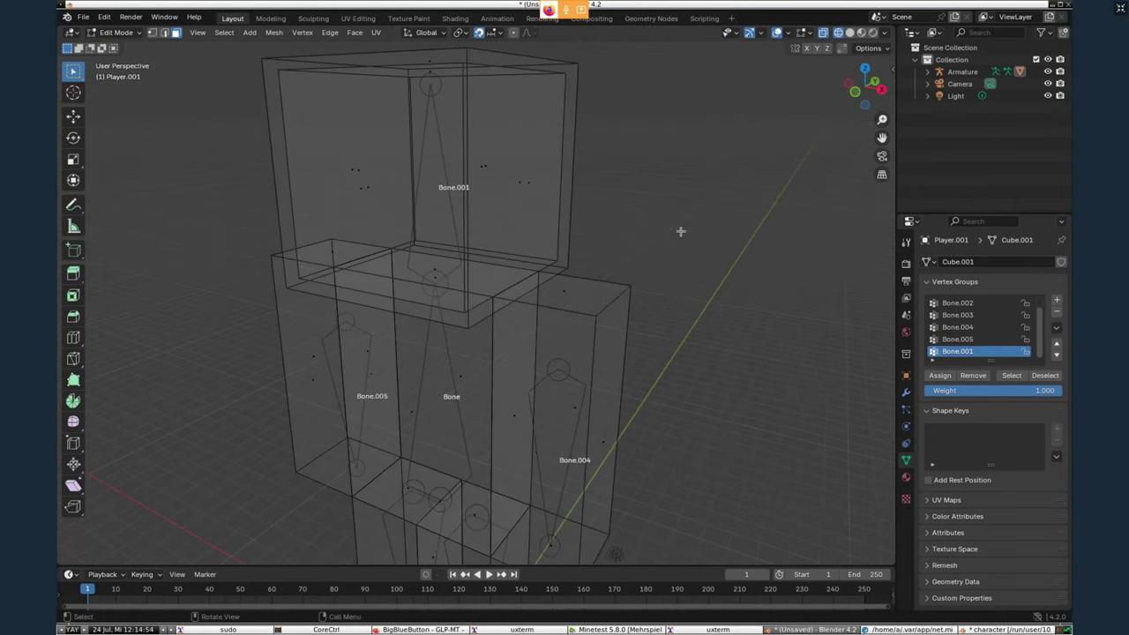
{"action": "scroll", "coordinate": [681, 231], "scroll_direction": "down", "scroll_amount": 3}
{"action": "left_click", "coordinate": [855, 91]}
{"action": "left_click_drag", "start_coordinate": [413, 155], "coordinate": [573, 306]}
{"action": "middle_click_drag", "start_coordinate": [668, 245], "coordinate": [645, 259]}
{"action": "scroll", "coordinate": [580, 379], "scroll_direction": "up", "scroll_amount": 8}
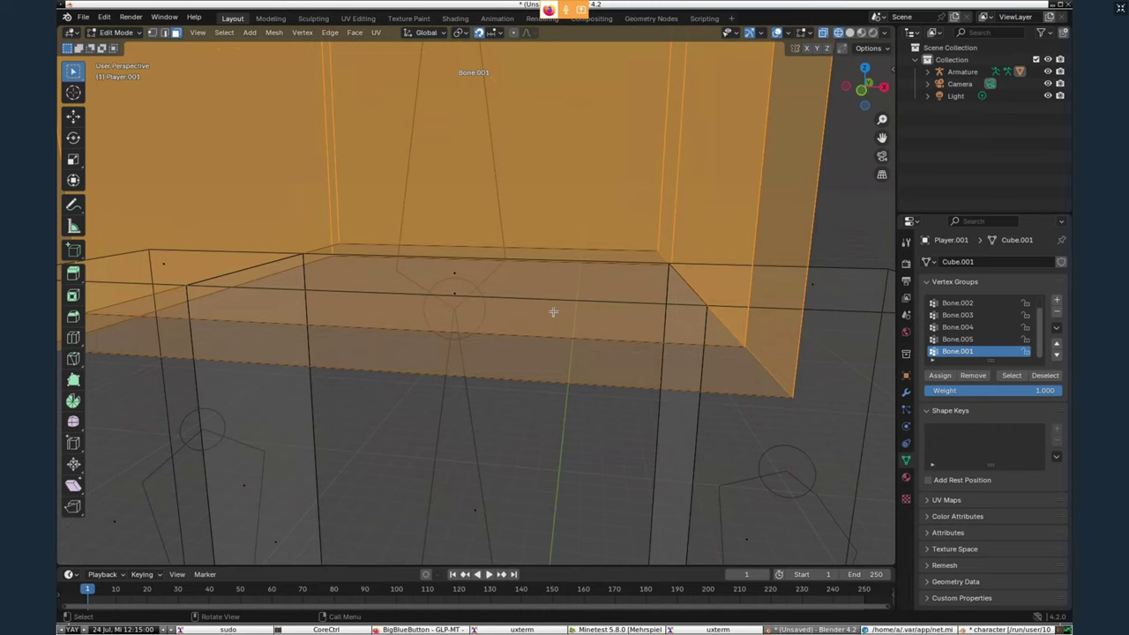
{"action": "middle_click_drag", "start_coordinate": [553, 312], "coordinate": [422, 306]}
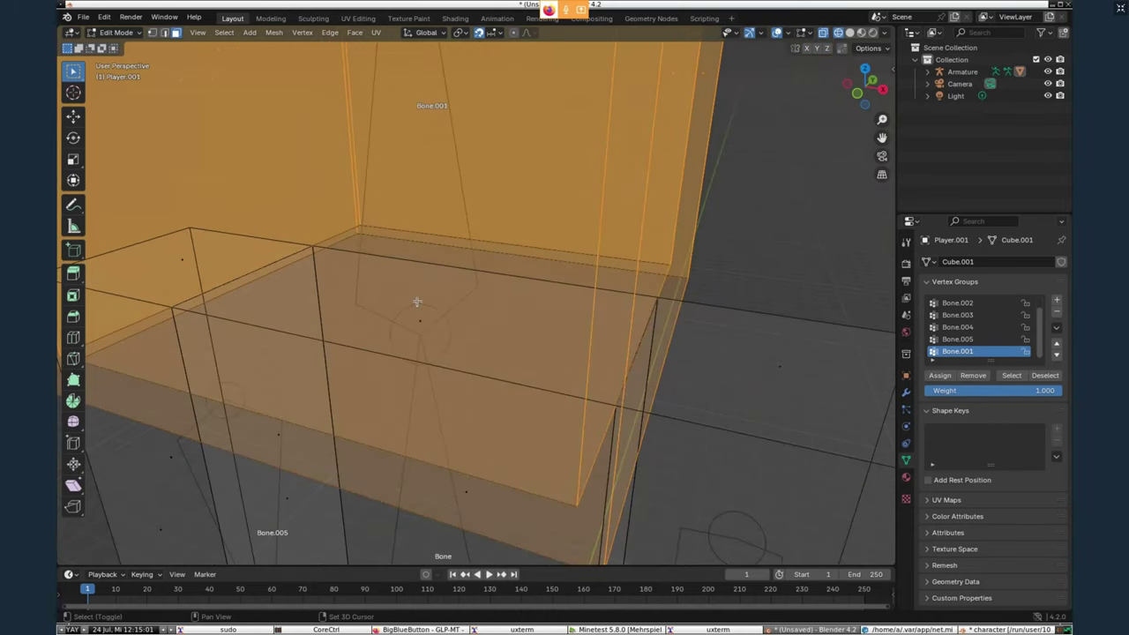
{"action": "left_click", "coordinate": [418, 301], "text": "shift"}
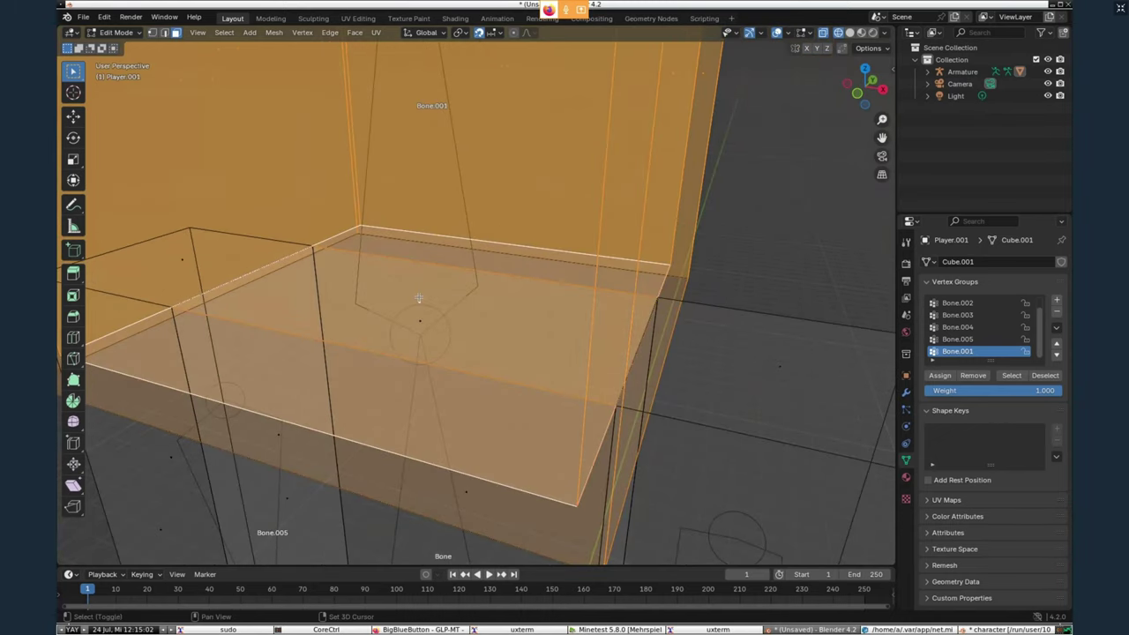
{"action": "left_click", "coordinate": [421, 306], "text": "shift"}
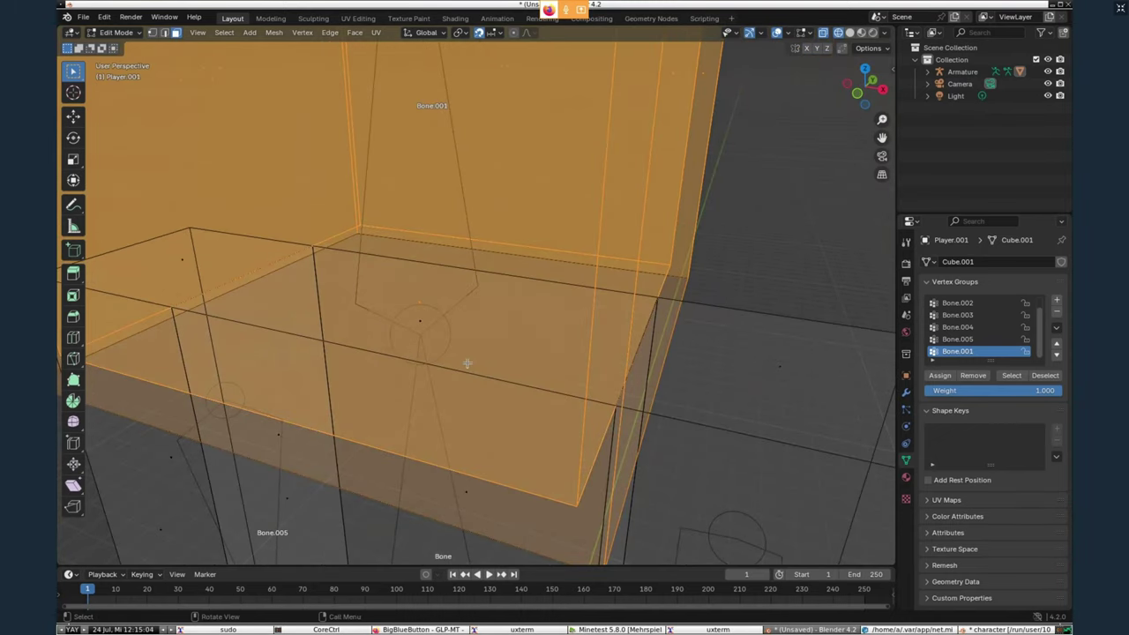
{"action": "middle_click_drag", "start_coordinate": [468, 363], "coordinate": [472, 326]}
{"action": "scroll", "coordinate": [463, 301], "scroll_direction": "up", "scroll_amount": 1}
{"action": "left_click", "coordinate": [432, 257], "text": "shift"}
{"action": "scroll", "coordinate": [495, 291], "scroll_direction": "down", "scroll_amount": 3}
{"action": "scroll", "coordinate": [472, 326], "scroll_direction": "down", "scroll_amount": 3}
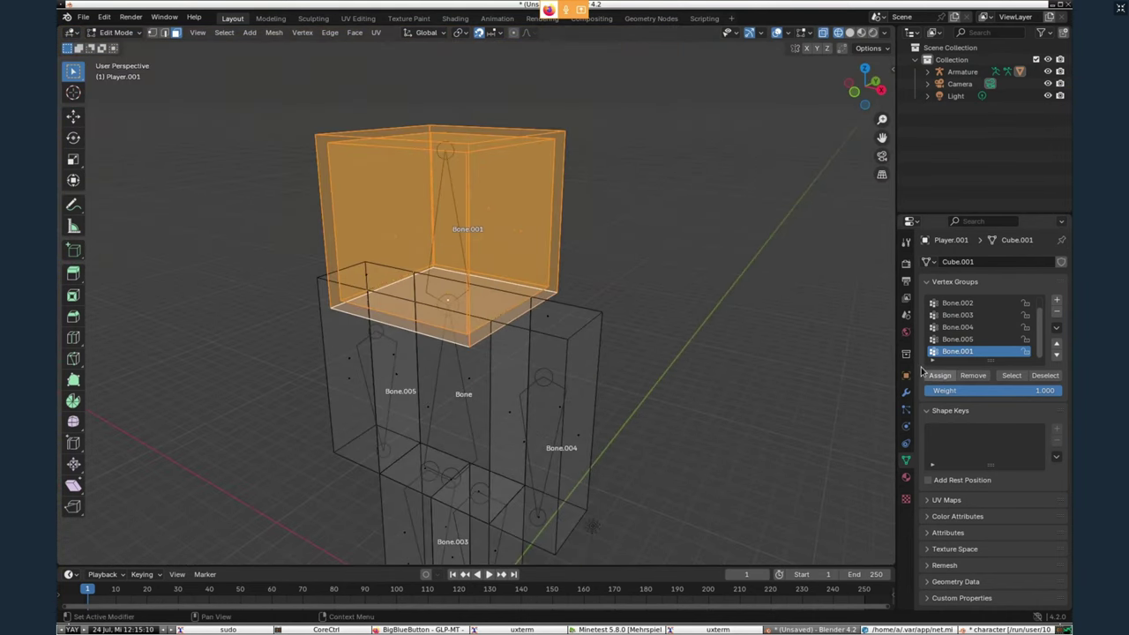
{"action": "left_click", "coordinate": [719, 327]}
Leave mesh editing, put the armature into Pose Mode and show the viewport in wireframe shading.
{"action": "key", "text": "Tab"}
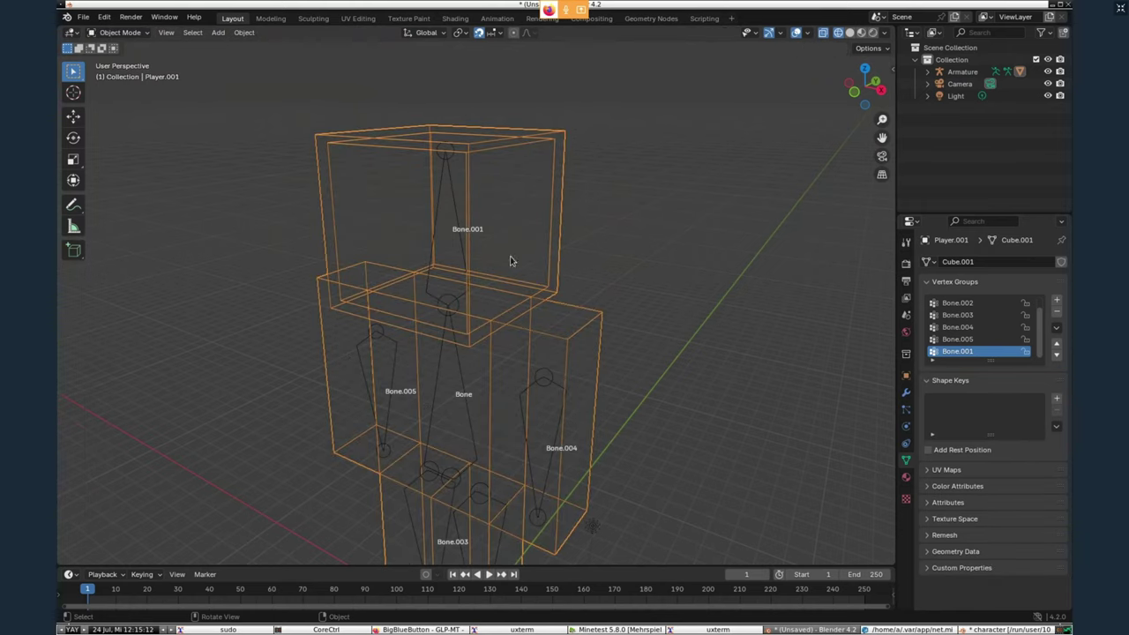
{"action": "key", "text": "z"}
{"action": "left_click", "coordinate": [476, 237]}
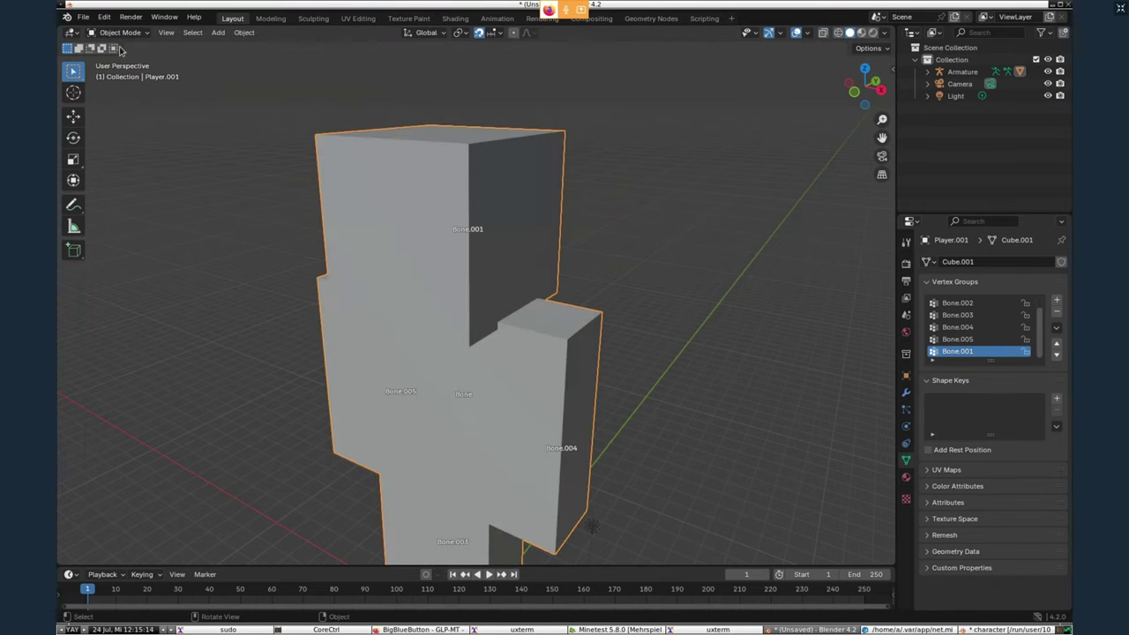
{"action": "left_click", "coordinate": [963, 72]}
{"action": "scroll", "coordinate": [391, 177], "scroll_direction": "down", "scroll_amount": 2}
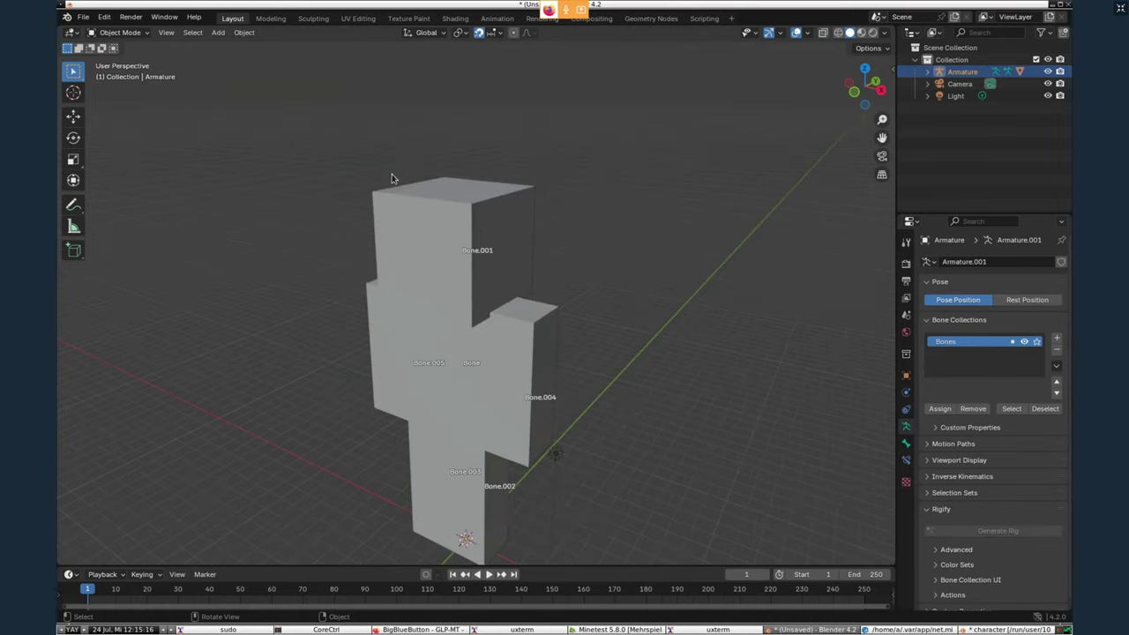
{"action": "left_click", "coordinate": [124, 32]}
{"action": "left_click", "coordinate": [121, 73]}
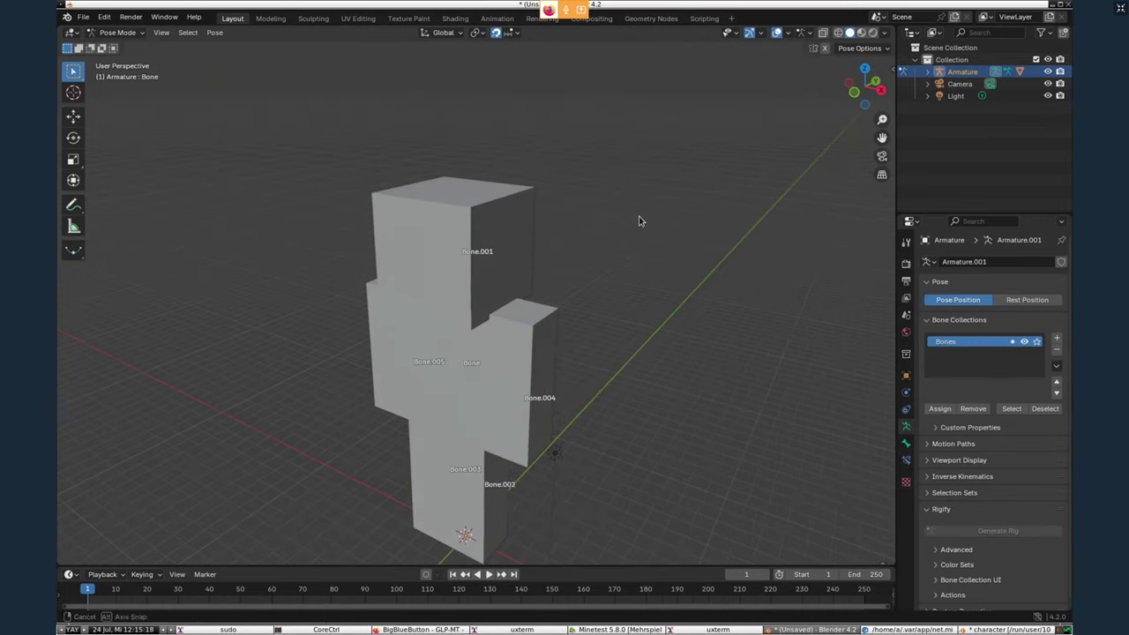
{"action": "key", "text": "z"}
{"action": "left_click", "coordinate": [470, 279]}
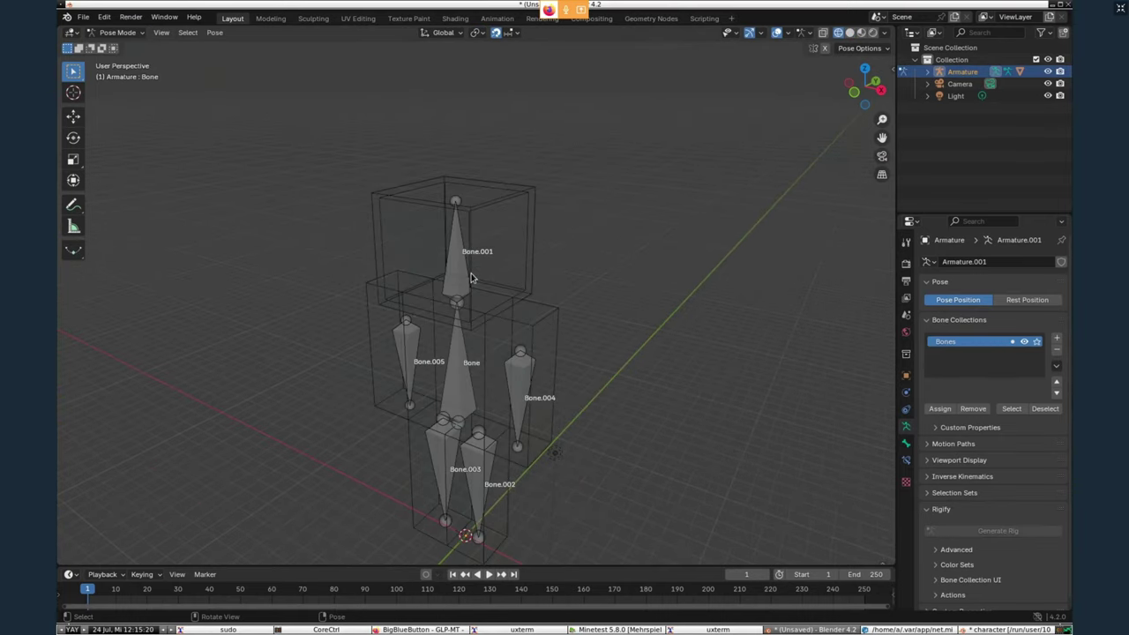
Rotate the arm bone Bone.004 about the global X axis so the arm swings away from the body, and deselect it.
{"action": "left_click", "coordinate": [461, 271]}
{"action": "middle_click_drag", "start_coordinate": [595, 257], "coordinate": [505, 375]}
{"action": "left_click", "coordinate": [499, 375]}
{"action": "middle_click_drag", "start_coordinate": [582, 361], "coordinate": [542, 336]}
{"action": "key", "text": "r"}
{"action": "key", "text": "x"}
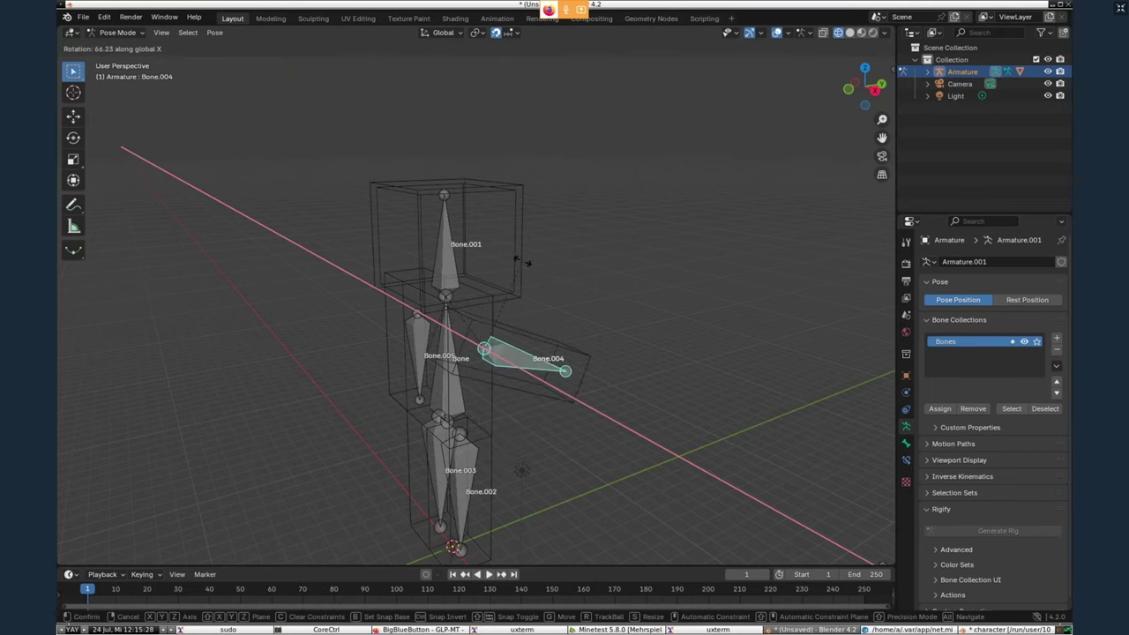
{"action": "left_click", "coordinate": [497, 371]}
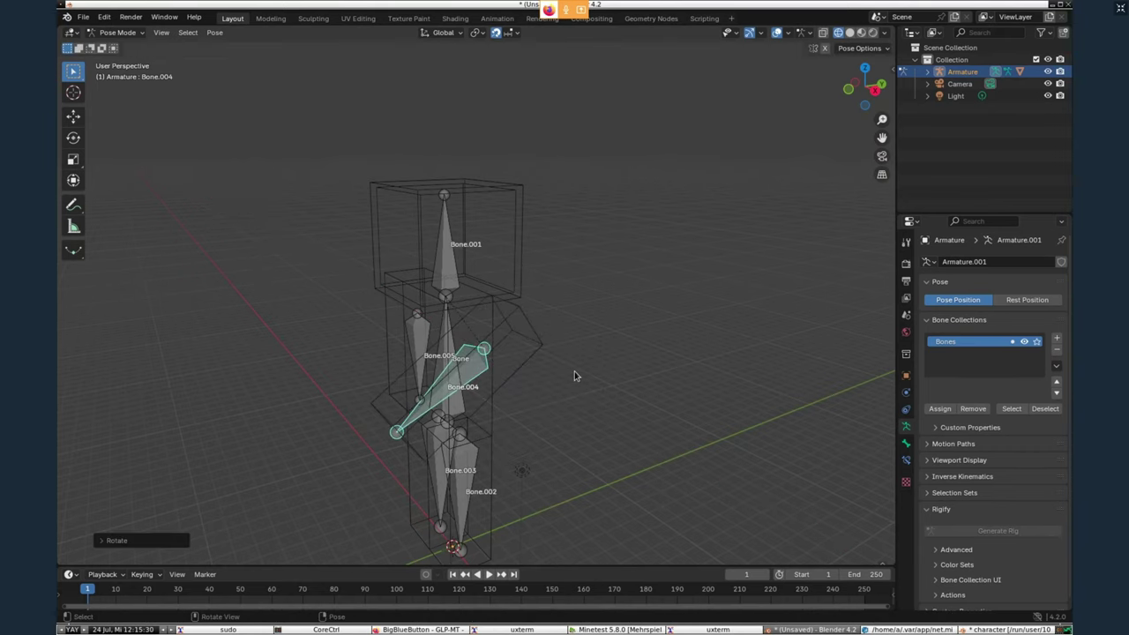
{"action": "middle_click_drag", "start_coordinate": [574, 374], "coordinate": [650, 418]}
{"action": "left_click", "coordinate": [608, 439]}
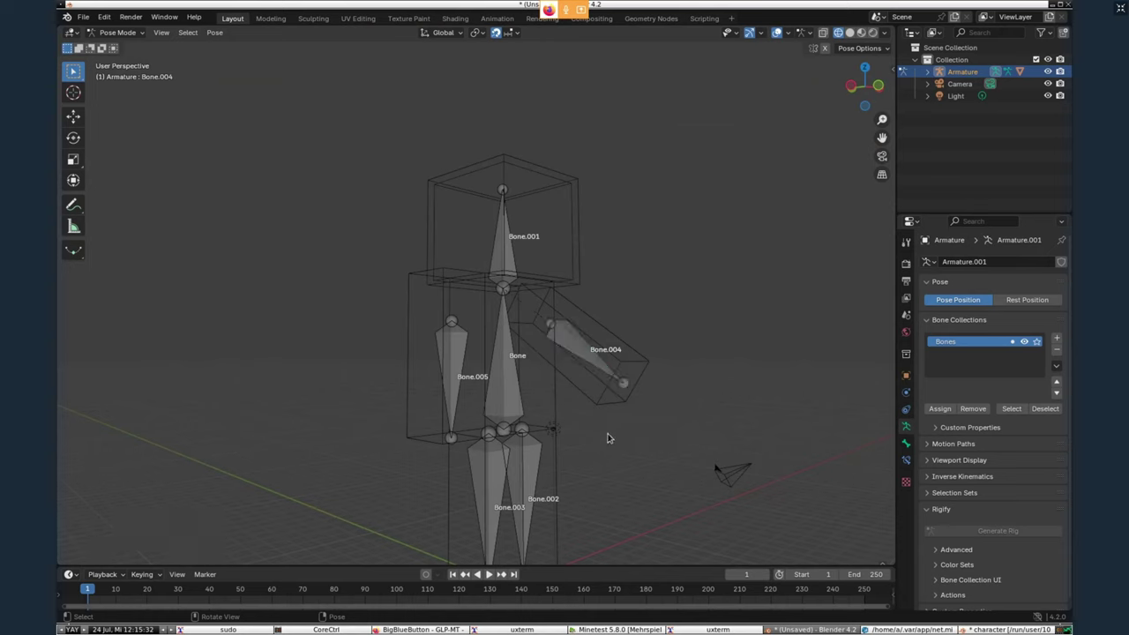
Tilt the head by rotating Bone.001 slightly about the global X axis, and deselect it.
{"action": "middle_click_drag", "start_coordinate": [666, 256], "coordinate": [521, 261]}
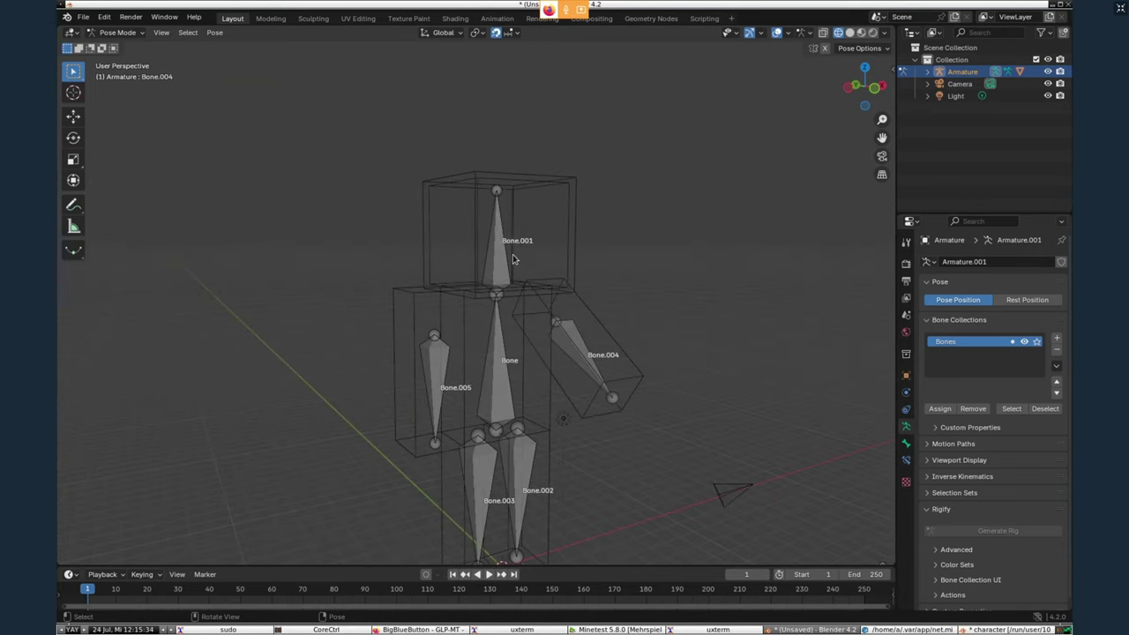
{"action": "middle_click_drag", "start_coordinate": [721, 258], "coordinate": [559, 323]}
{"action": "left_click", "coordinate": [692, 276]}
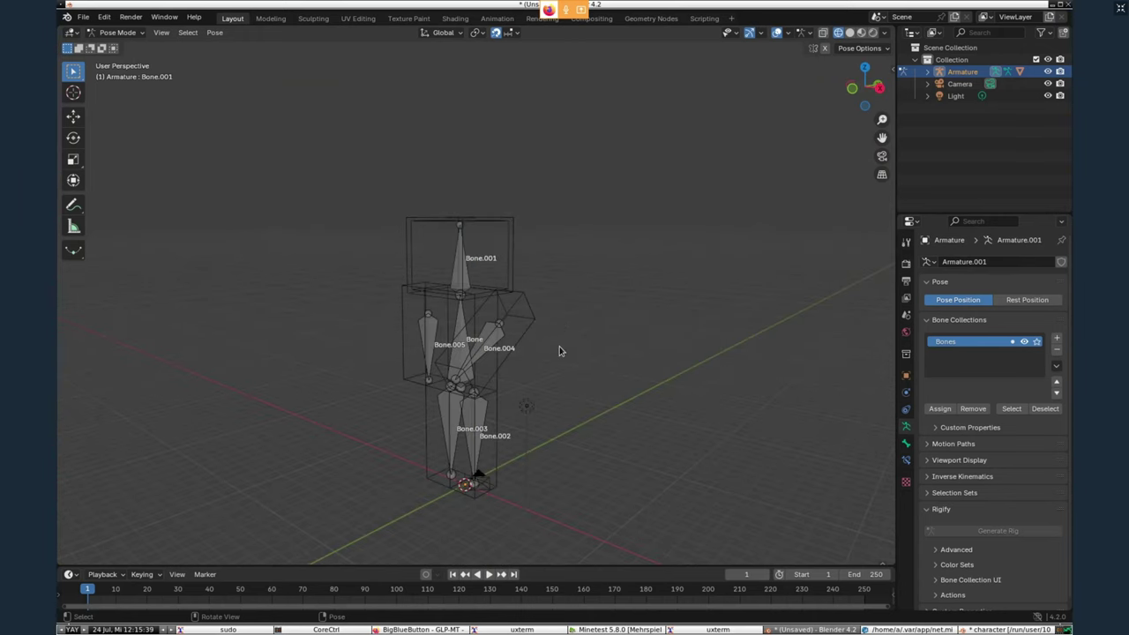
{"action": "scroll", "coordinate": [559, 351], "scroll_direction": "up", "scroll_amount": 5}
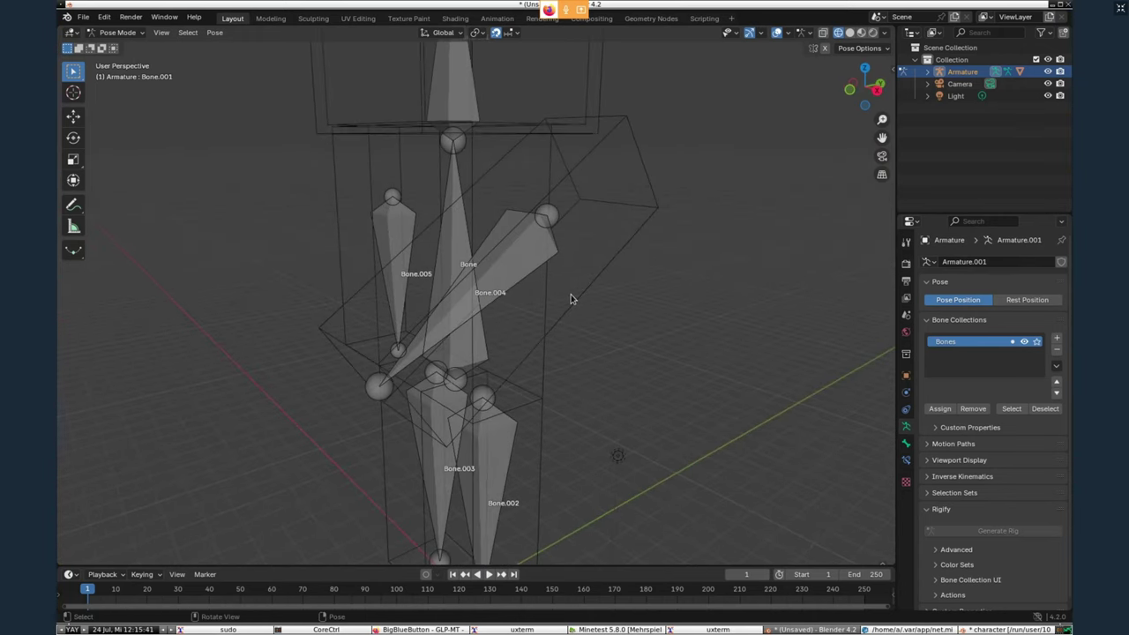
{"action": "scroll", "coordinate": [571, 299], "scroll_direction": "down", "scroll_amount": 4}
{"action": "mouse_move", "coordinate": [586, 290]}
{"action": "middle_mouse_down"}
{"action": "mouse_move", "coordinate": [655, 305]}
{"action": "mouse_move", "coordinate": [660, 319]}
{"action": "mouse_move", "coordinate": [583, 290]}
{"action": "middle_mouse_up"}
{"action": "left_click", "coordinate": [465, 194]}
{"action": "middle_click_drag", "start_coordinate": [599, 218], "coordinate": [486, 202]}
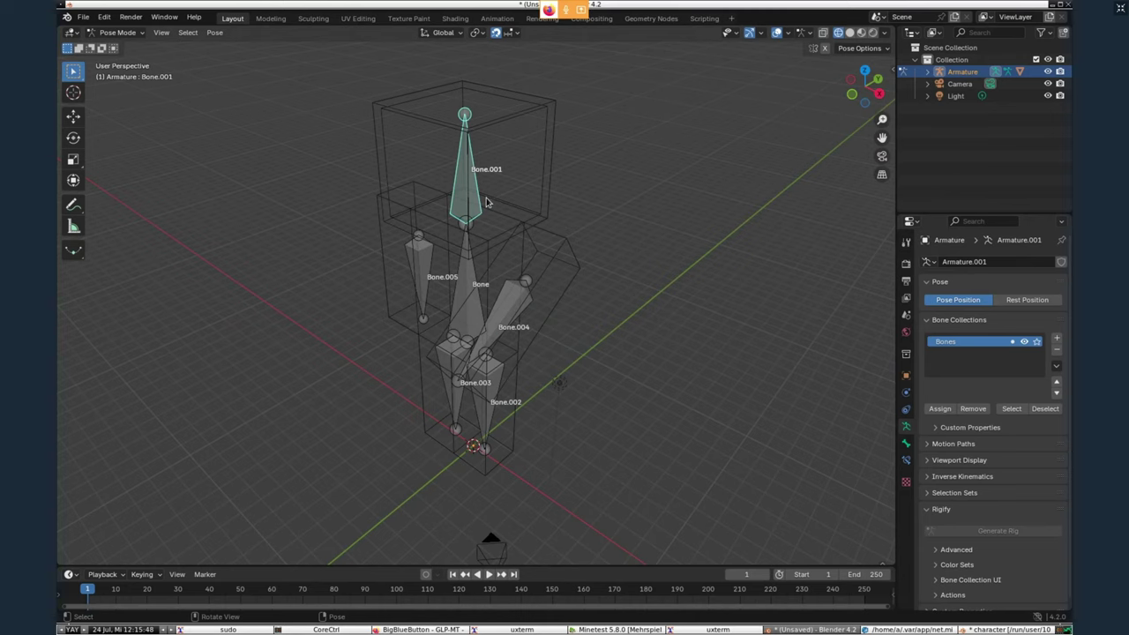
{"action": "key", "text": "r"}
{"action": "key", "text": "x"}
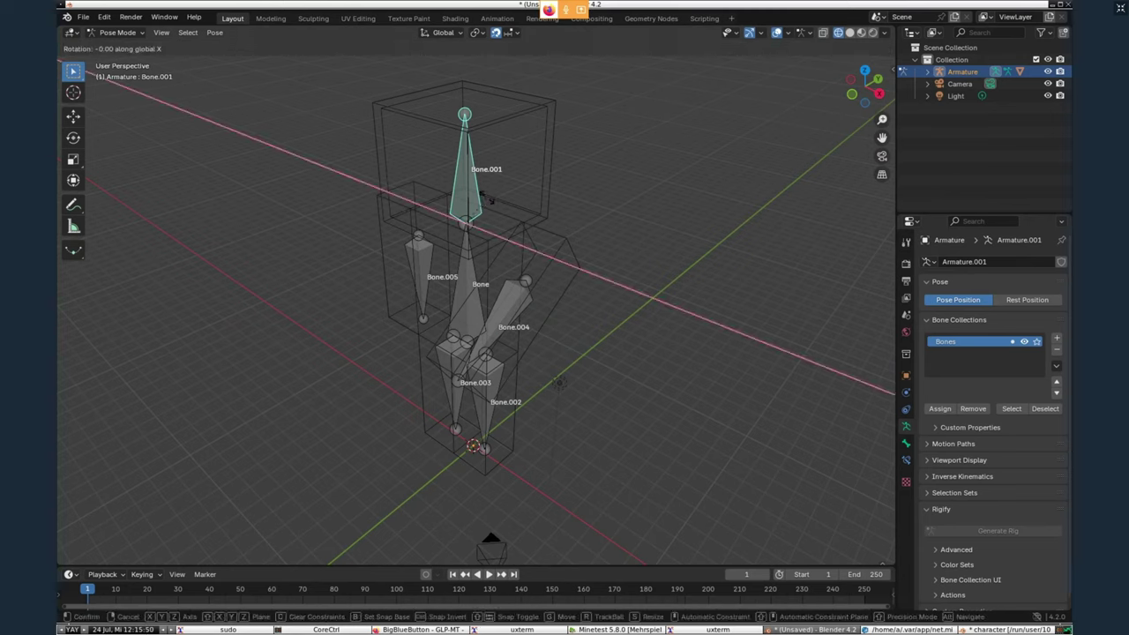
{"action": "left_click", "coordinate": [481, 198]}
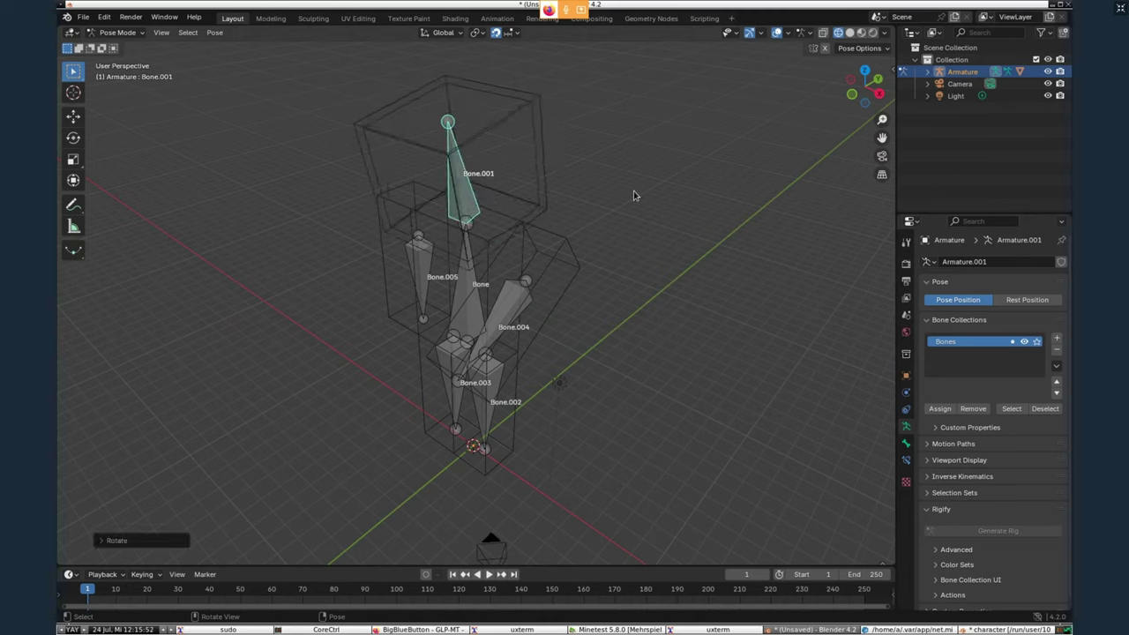
{"action": "left_click", "coordinate": [628, 245]}
Rotate the leg bone Bone.002 by about -5° around the global X axis and deselect it.
{"action": "middle_click_drag", "start_coordinate": [628, 246], "coordinate": [659, 277]}
{"action": "left_click", "coordinate": [575, 274]}
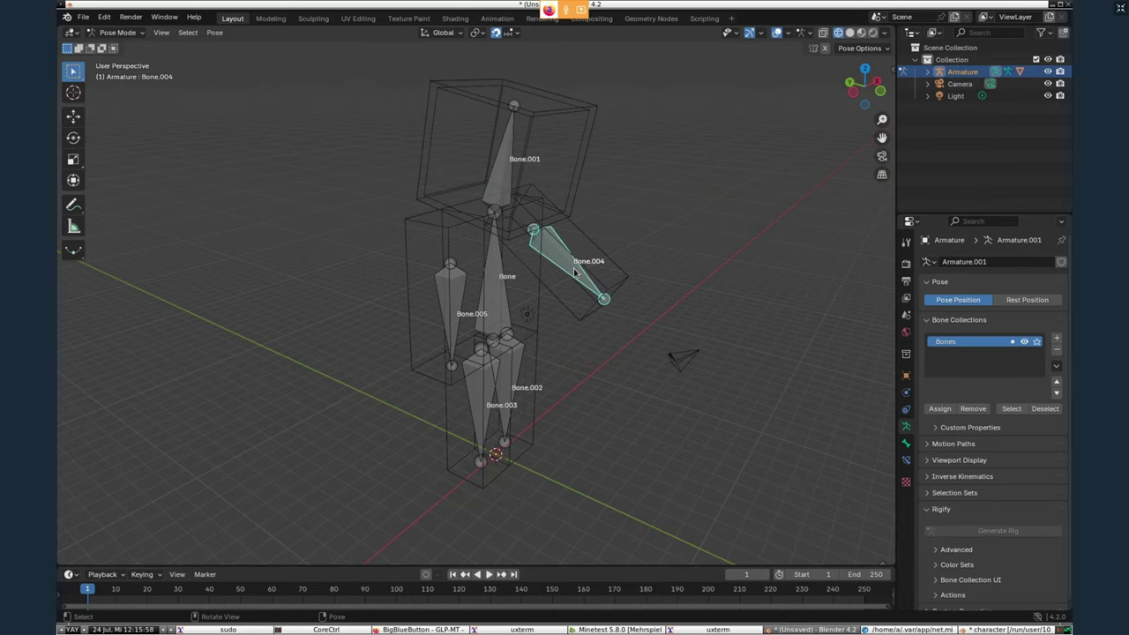
{"action": "left_click", "coordinate": [703, 240]}
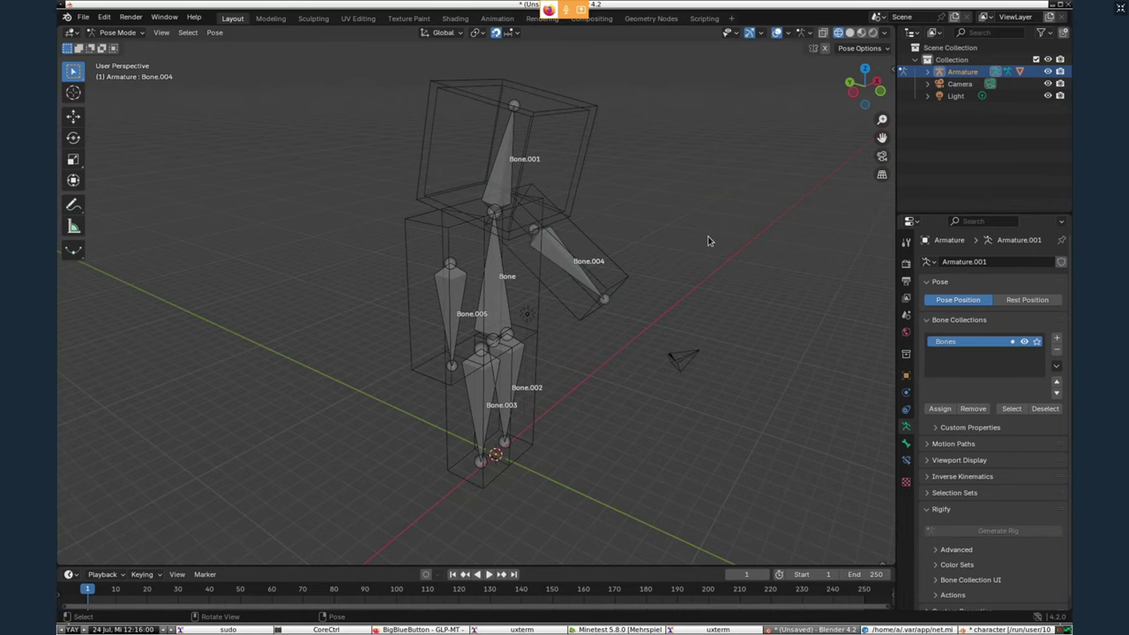
{"action": "middle_click_drag", "start_coordinate": [708, 240], "coordinate": [704, 333]}
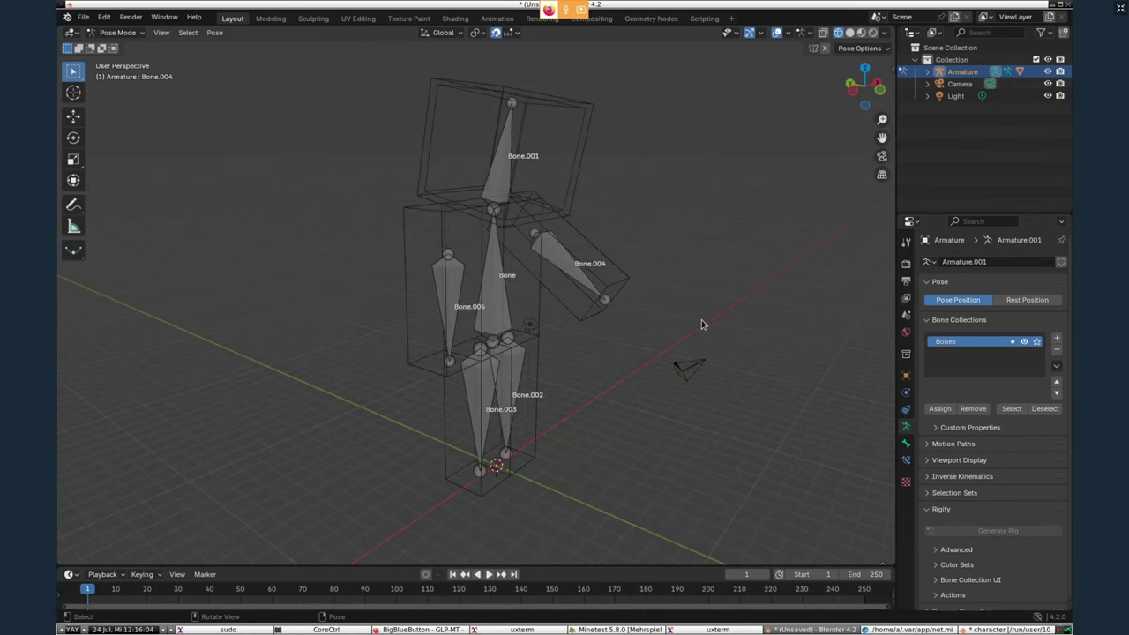
{"action": "middle_click_drag", "start_coordinate": [701, 322], "coordinate": [528, 406]}
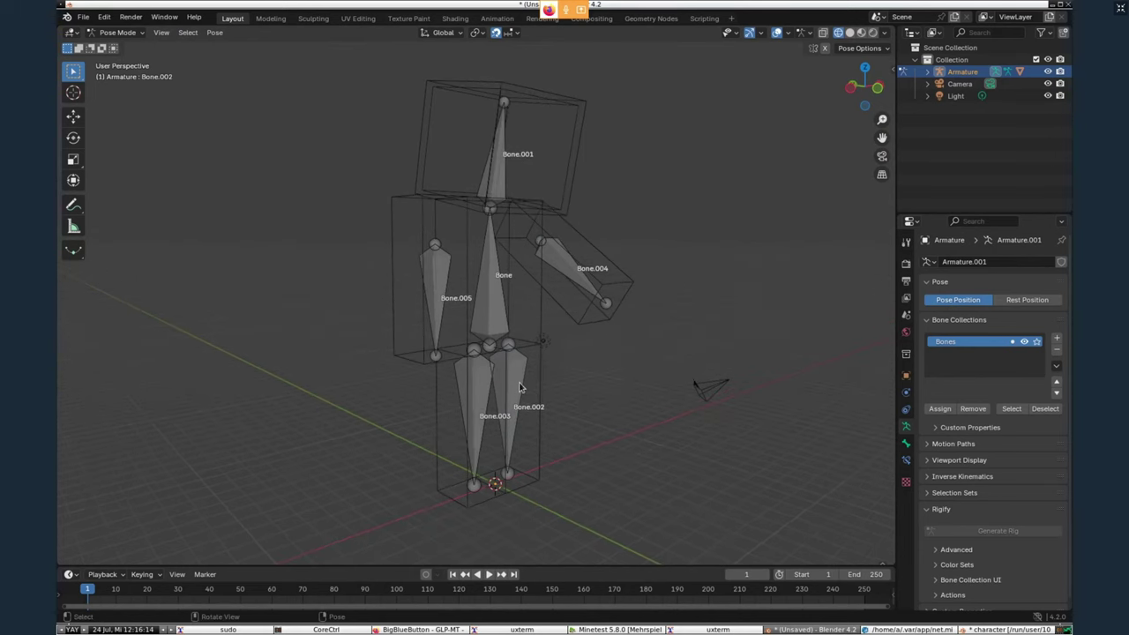
{"action": "left_click", "coordinate": [519, 387]}
{"action": "key", "text": "r"}
{"action": "key", "text": "x"}
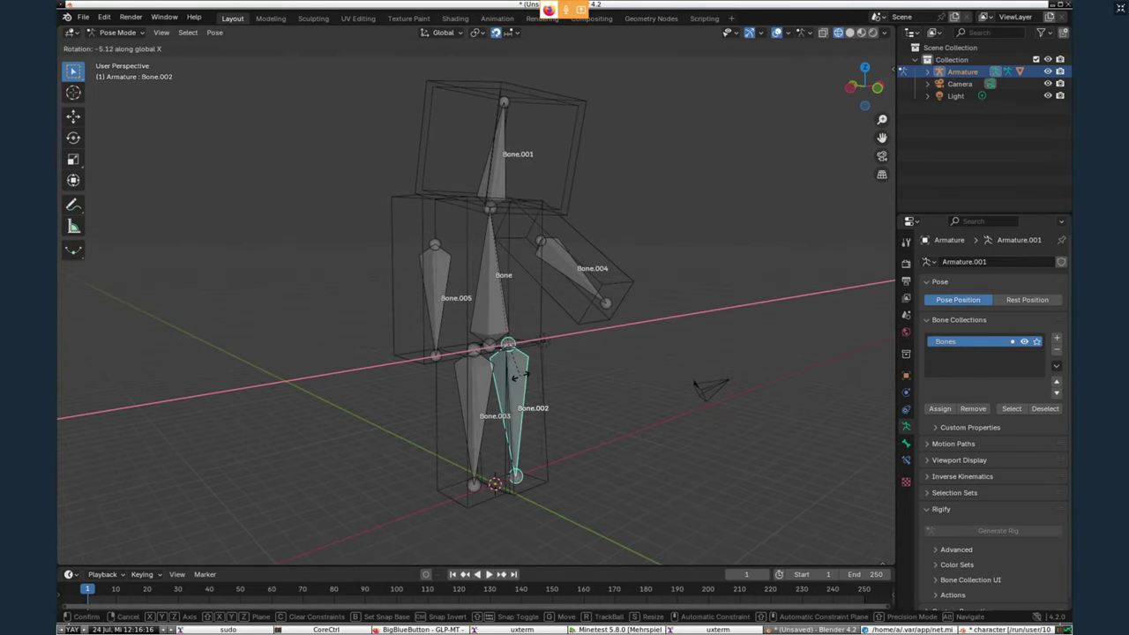
{"action": "left_click", "coordinate": [520, 377]}
{"action": "left_click", "coordinate": [612, 407]}
Rotate the other leg bone, Bone.003, slightly about the global X axis and deselect it.
{"action": "middle_click_drag", "start_coordinate": [614, 412], "coordinate": [500, 483]}
{"action": "key", "text": "r"}
{"action": "key", "text": "x"}
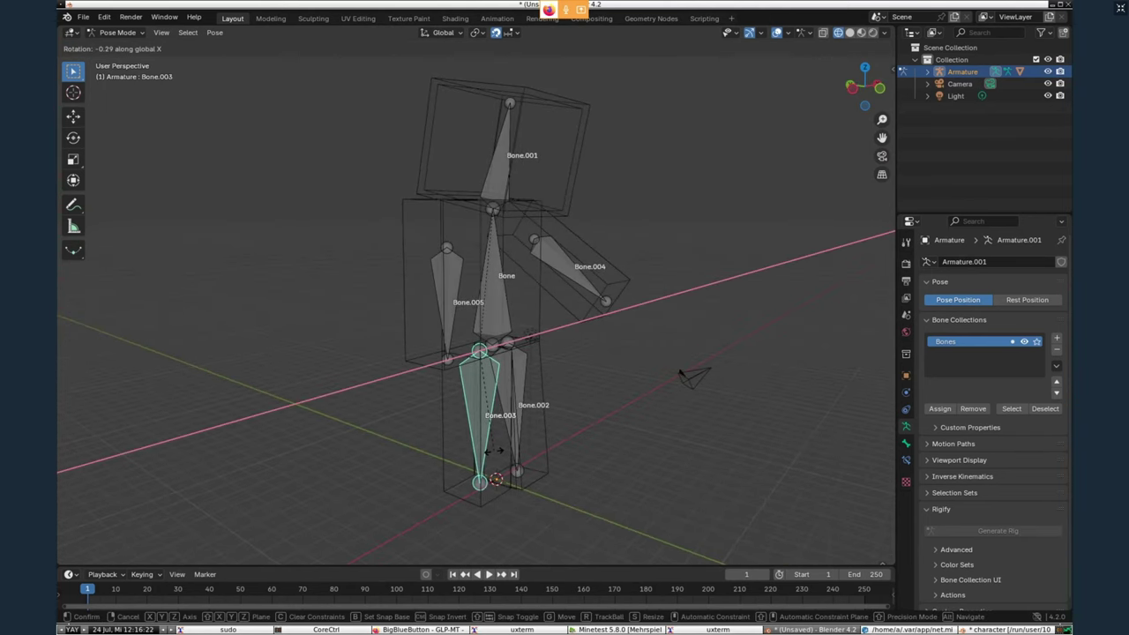
{"action": "left_click", "coordinate": [484, 449]}
{"action": "left_click", "coordinate": [589, 456]}
Return the armature to Object Mode, deselect it, and display the character in Solid shading.
{"action": "middle_click_drag", "start_coordinate": [590, 456], "coordinate": [450, 422]}
{"action": "middle_click_drag", "start_coordinate": [576, 406], "coordinate": [601, 402]}
{"action": "key", "text": "Tab"}
{"action": "left_click", "coordinate": [100, 32]}
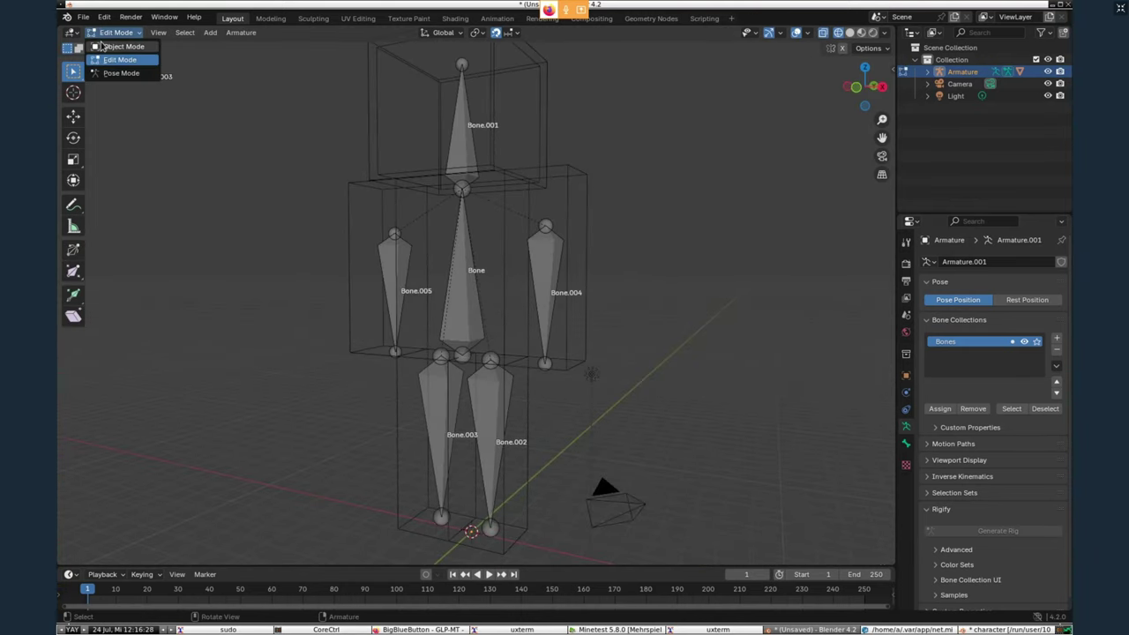
{"action": "left_click", "coordinate": [110, 46]}
{"action": "left_click", "coordinate": [319, 141]}
{"action": "key", "text": "z"}
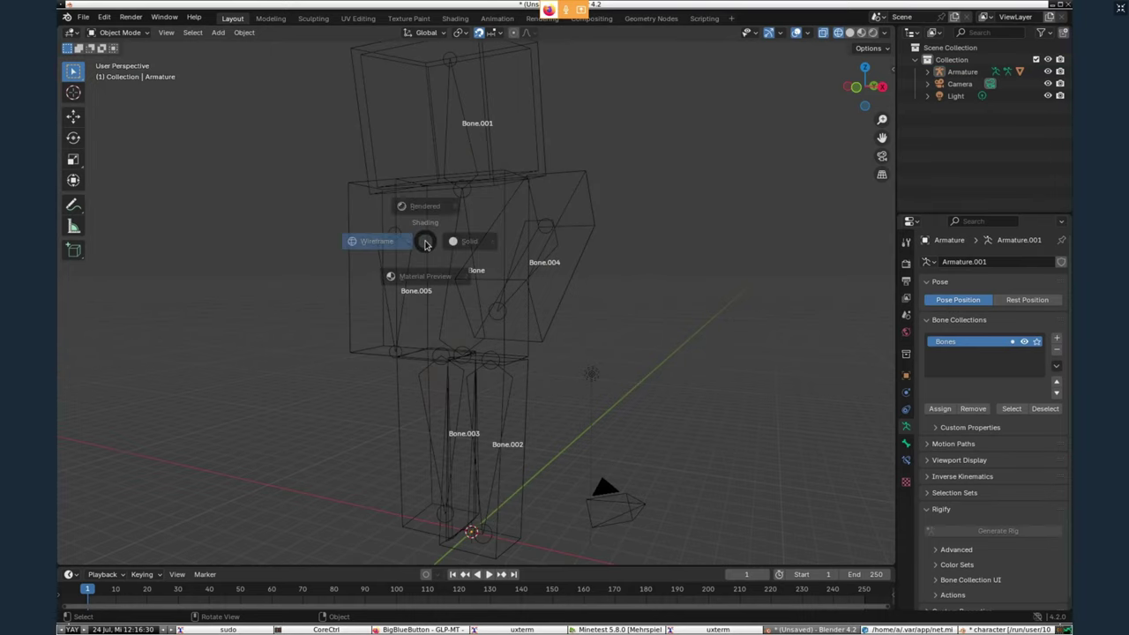
{"action": "left_click", "coordinate": [522, 252]}
{"action": "scroll", "coordinate": [645, 297], "scroll_direction": "down", "scroll_amount": 4}
{"action": "mouse_move", "coordinate": [647, 299]}
{"action": "middle_mouse_down"}
{"action": "mouse_move", "coordinate": [715, 306]}
{"action": "mouse_move", "coordinate": [502, 323]}
{"action": "mouse_move", "coordinate": [757, 283]}
{"action": "mouse_move", "coordinate": [735, 292]}
{"action": "mouse_move", "coordinate": [799, 302]}
{"action": "mouse_move", "coordinate": [681, 311]}
{"action": "mouse_move", "coordinate": [715, 314]}
{"action": "middle_mouse_up"}
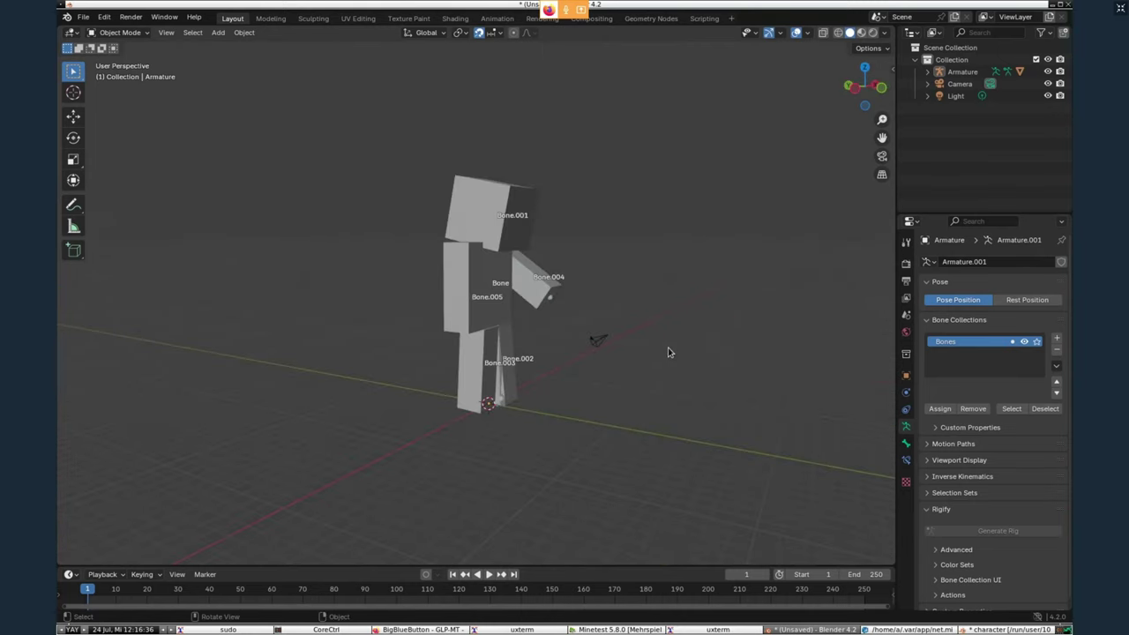
Return to Pose Mode and undo the test rotations of the leg bones Bone.003 and Bone.002.
{"action": "scroll", "coordinate": [627, 417], "scroll_direction": "up", "scroll_amount": 4}
{"action": "middle_click_drag", "start_coordinate": [627, 417], "coordinate": [609, 286], "text": "shift"}
{"action": "scroll", "coordinate": [569, 396], "scroll_direction": "up", "scroll_amount": 4}
{"action": "mouse_move", "coordinate": [567, 398]}
{"action": "middle_mouse_down"}
{"action": "mouse_move", "coordinate": [619, 394]}
{"action": "mouse_move", "coordinate": [580, 397]}
{"action": "middle_mouse_up"}
{"action": "key", "text": "ctrl+Tab"}
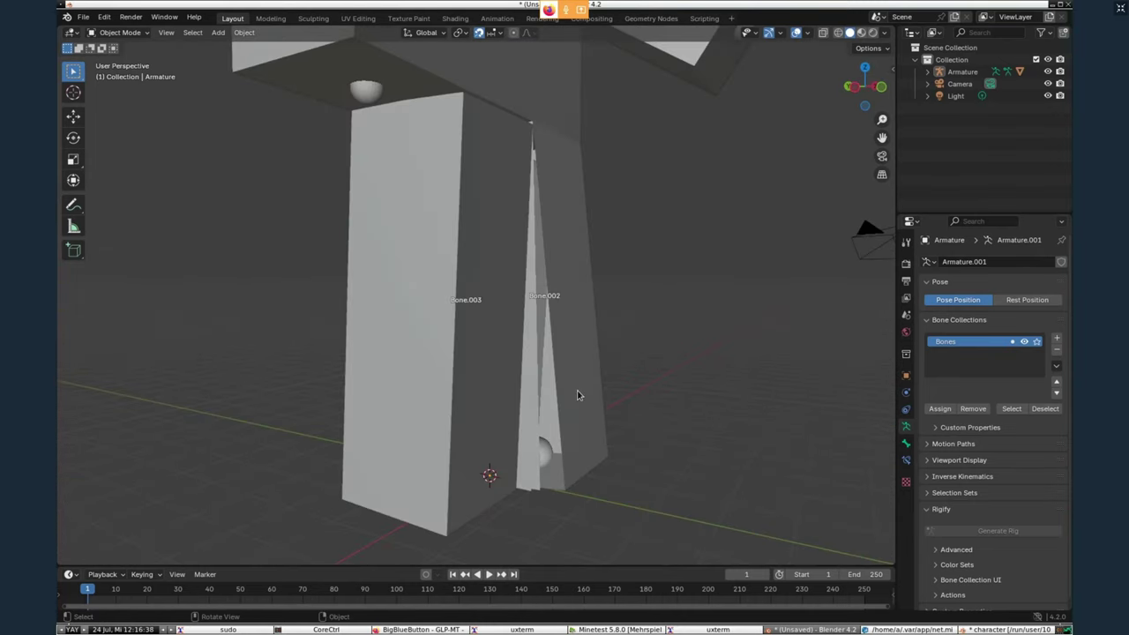
{"action": "key", "text": "ctrl+z"}
{"action": "key", "text": "ctrl+z"}
{"action": "key", "text": "ctrl+z"}
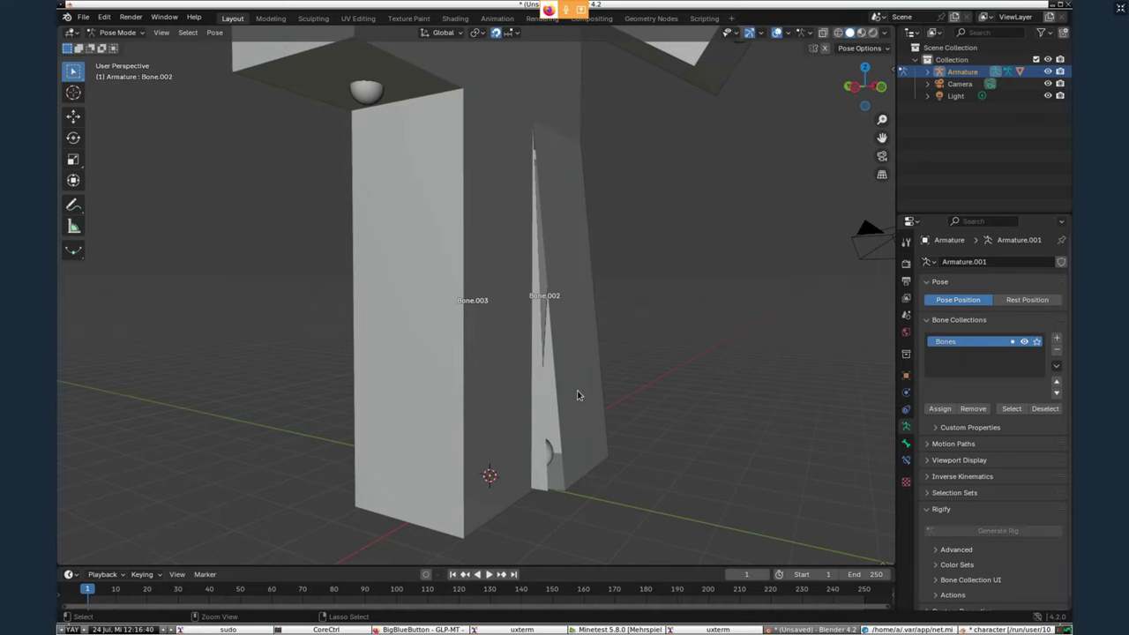
{"action": "scroll", "coordinate": [575, 392], "scroll_direction": "down", "scroll_amount": 6}
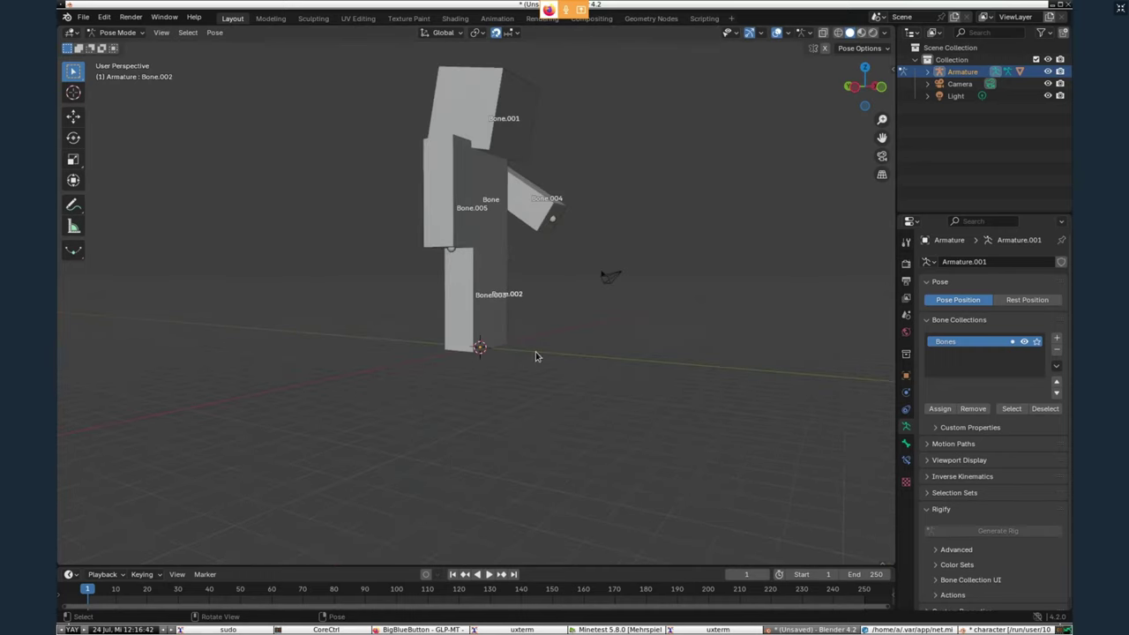
Switch the armature back to Object Mode and select the Player.001 mesh.
{"action": "left_click", "coordinate": [113, 33]}
{"action": "left_click", "coordinate": [111, 42]}
{"action": "middle_click_drag", "start_coordinate": [556, 280], "coordinate": [517, 291]}
{"action": "left_click", "coordinate": [658, 209]}
{"action": "left_click", "coordinate": [445, 261]}
{"action": "middle_click_drag", "start_coordinate": [570, 264], "coordinate": [526, 303]}
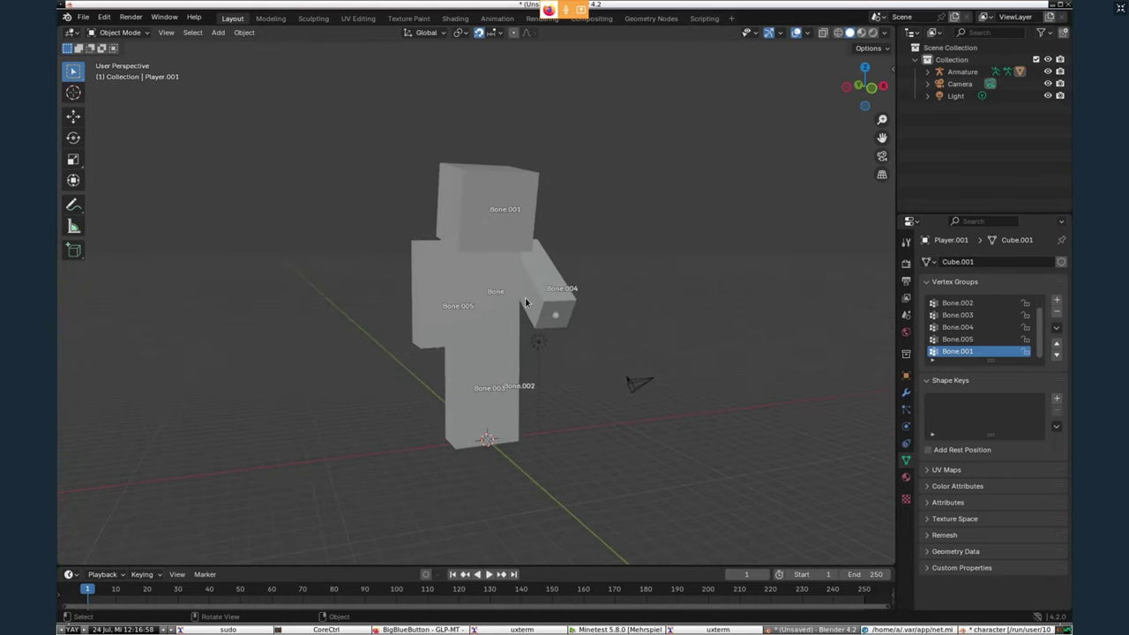
{"action": "left_click", "coordinate": [453, 19]}
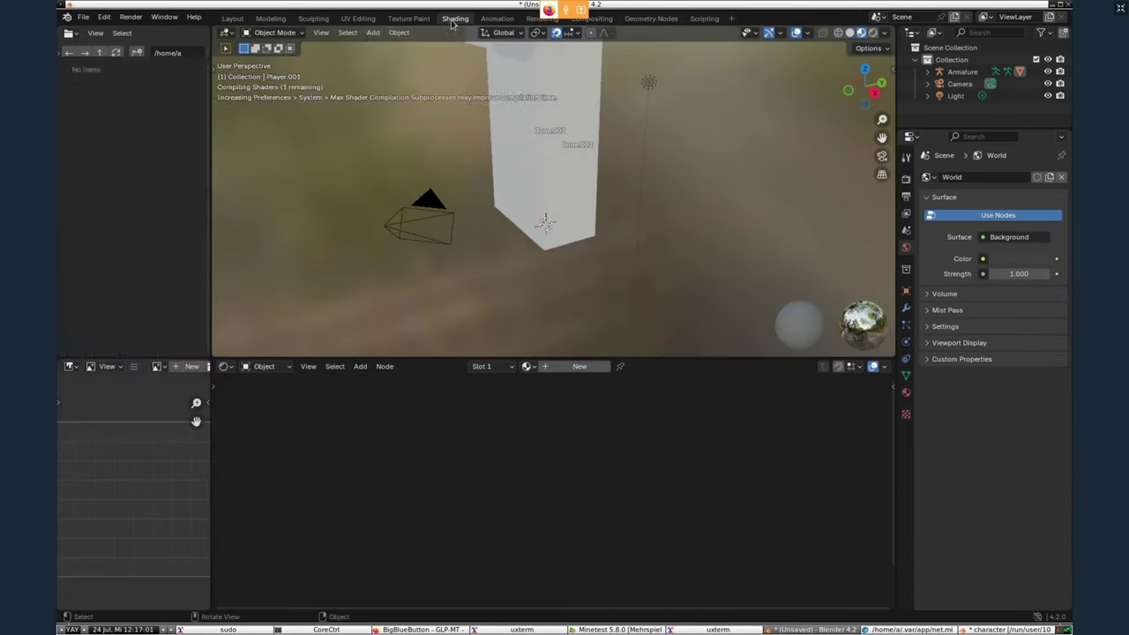
{"action": "left_click", "coordinate": [261, 20]}
{"action": "left_click", "coordinate": [232, 18]}
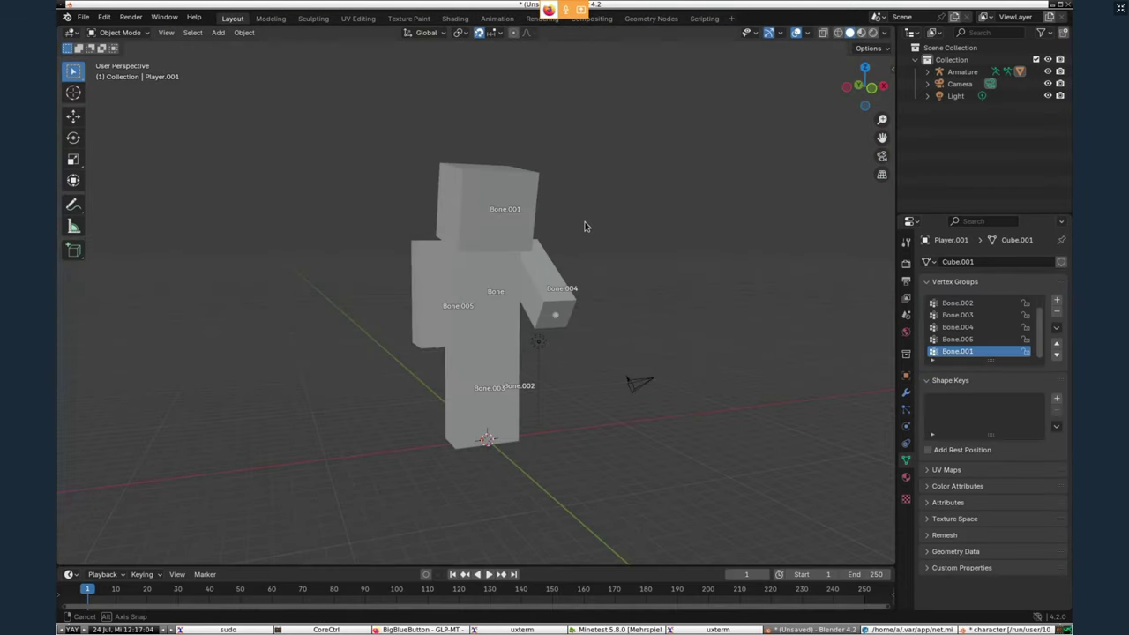
{"action": "left_click", "coordinate": [357, 18]}
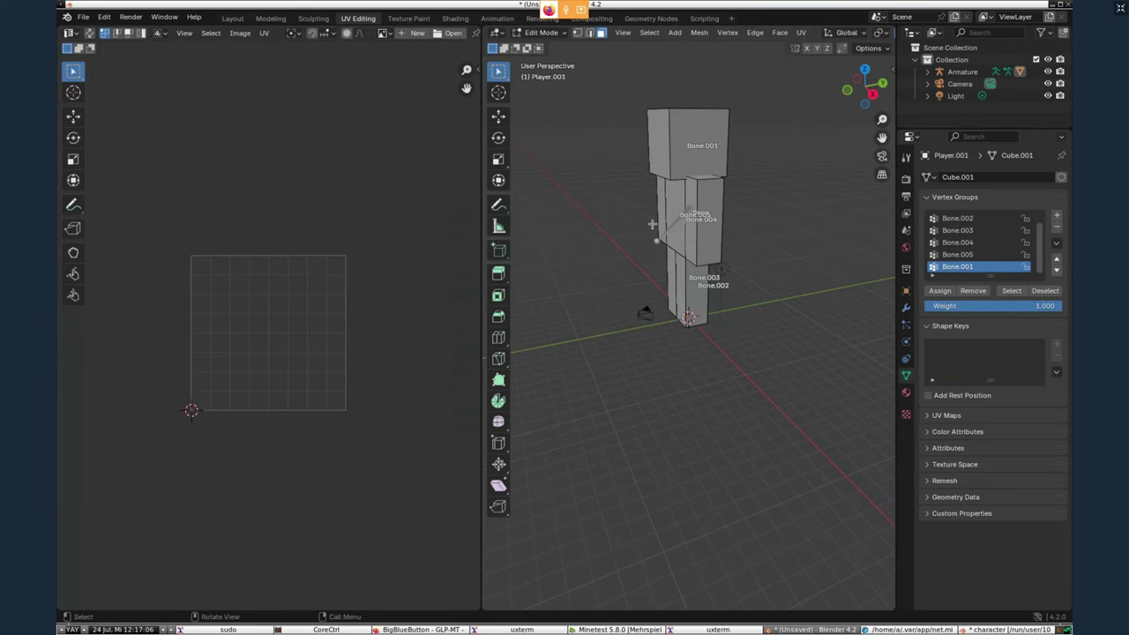
{"action": "scroll", "coordinate": [265, 336], "scroll_direction": "up", "scroll_amount": 2}
{"action": "scroll", "coordinate": [265, 336], "scroll_direction": "down", "scroll_amount": 1}
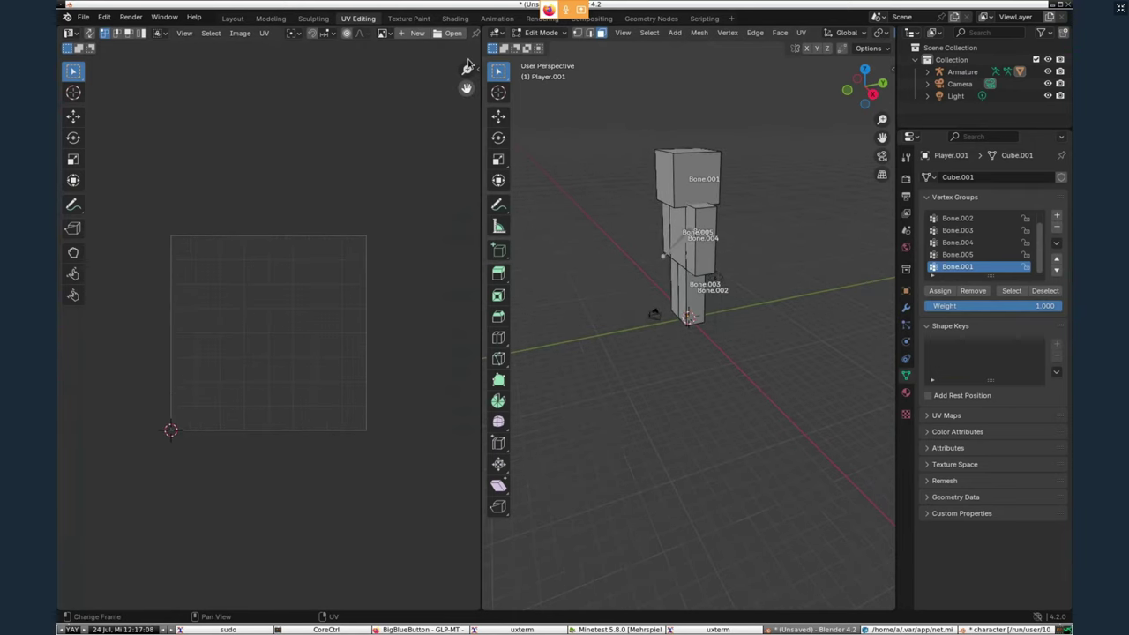
Assign the existing material named Material to the Player.001 mesh in the Shading workspace.
{"action": "left_click", "coordinate": [455, 18]}
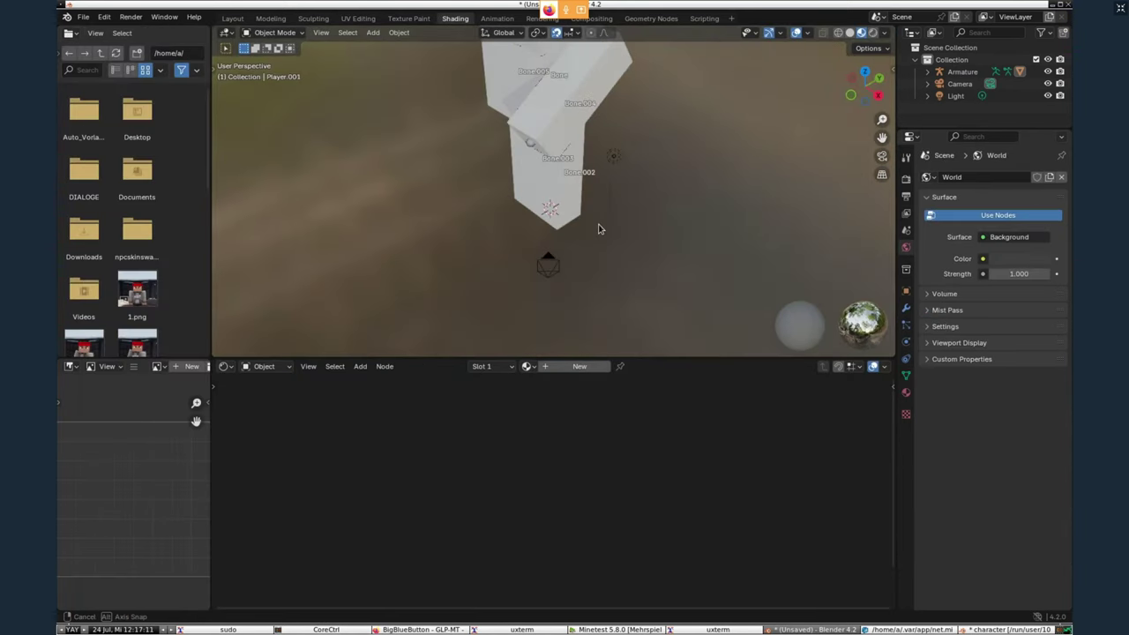
{"action": "left_click", "coordinate": [526, 367]}
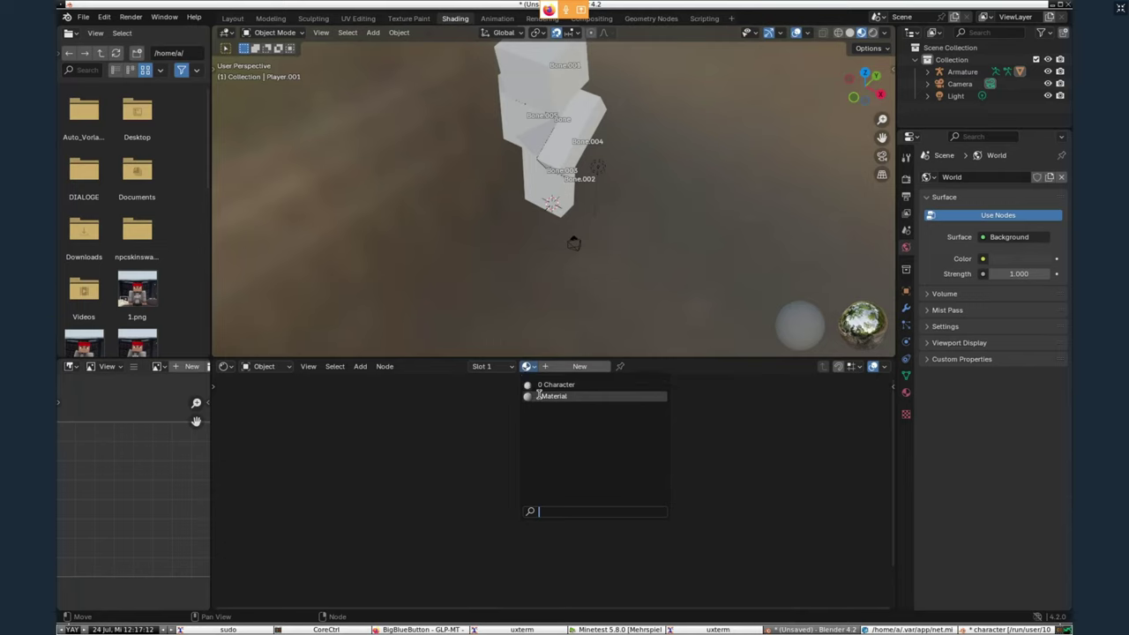
{"action": "left_click", "coordinate": [553, 396]}
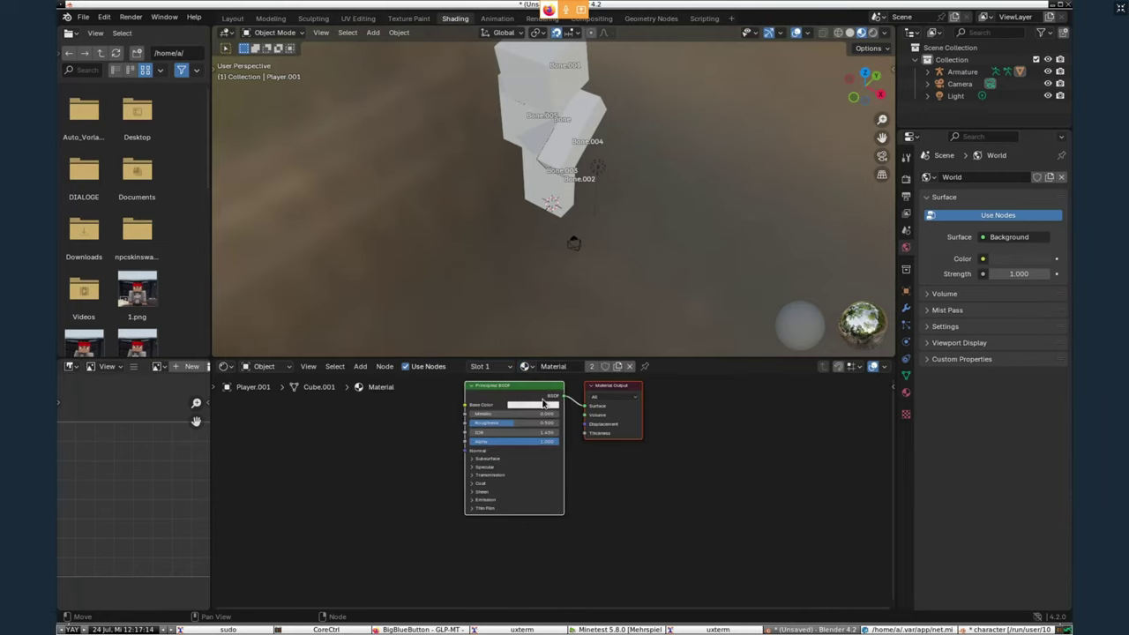
Add an Image Texture node beside the Principled BSDF and connect its Color output to Base Color.
{"action": "scroll", "coordinate": [432, 446], "scroll_direction": "up", "scroll_amount": 3}
{"action": "key", "text": "shift+a"}
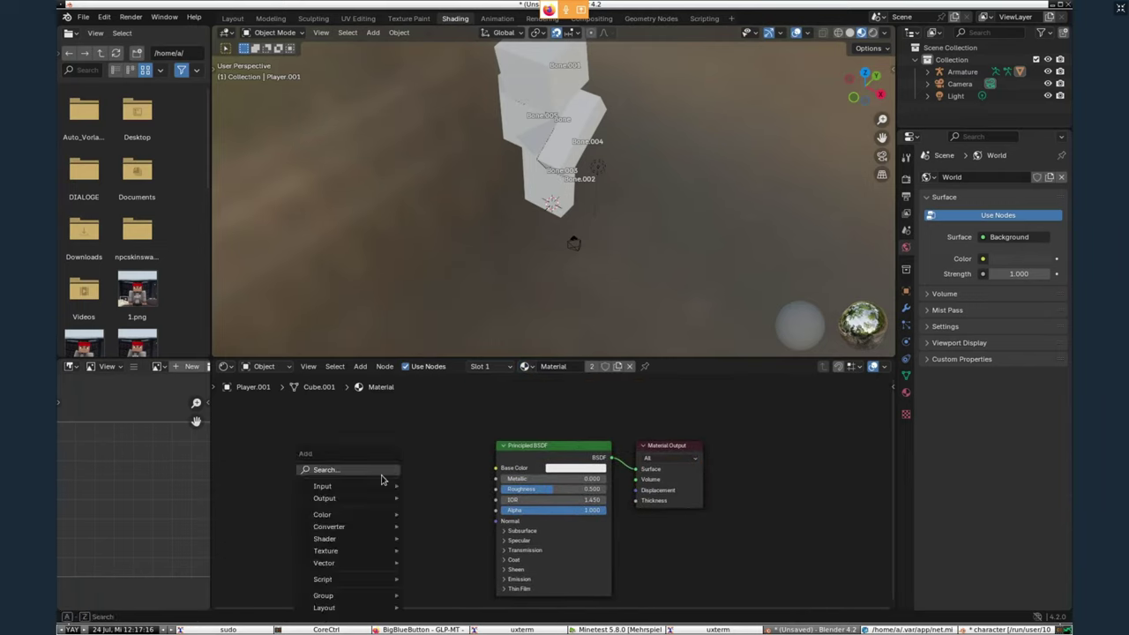
{"action": "left_click", "coordinate": [388, 474]}
{"action": "scroll", "coordinate": [422, 488], "scroll_direction": "down", "scroll_amount": 3}
{"action": "scroll", "coordinate": [422, 488], "scroll_direction": "up", "scroll_amount": 2}
{"action": "scroll", "coordinate": [421, 488], "scroll_direction": "down", "scroll_amount": 5}
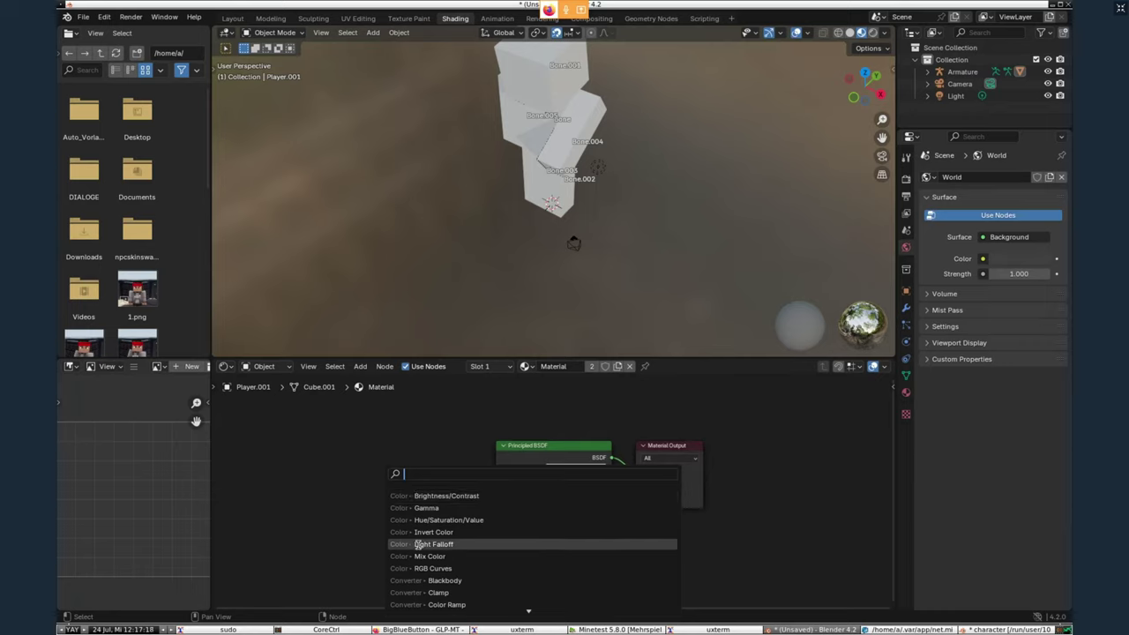
{"action": "scroll", "coordinate": [422, 488], "scroll_direction": "up", "scroll_amount": 6}
{"action": "type", "text": "ima"}
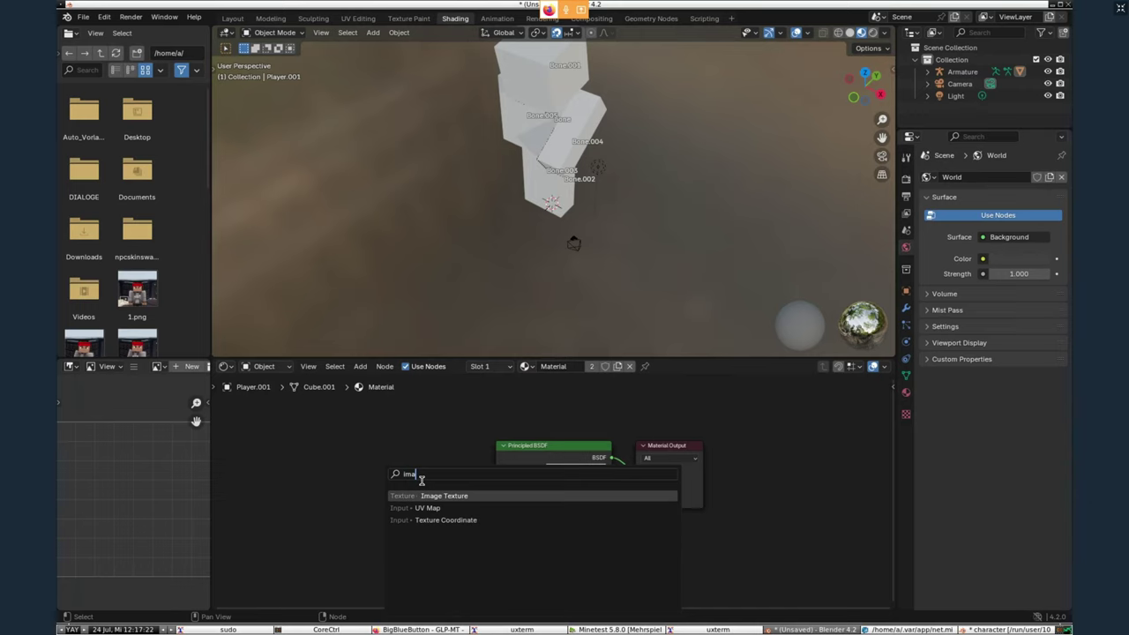
{"action": "scroll", "coordinate": [419, 476], "scroll_direction": "down", "scroll_amount": 1}
{"action": "scroll", "coordinate": [420, 476], "scroll_direction": "up", "scroll_amount": 1}
{"action": "key", "text": "Return"}
{"action": "left_click", "coordinate": [265, 461]}
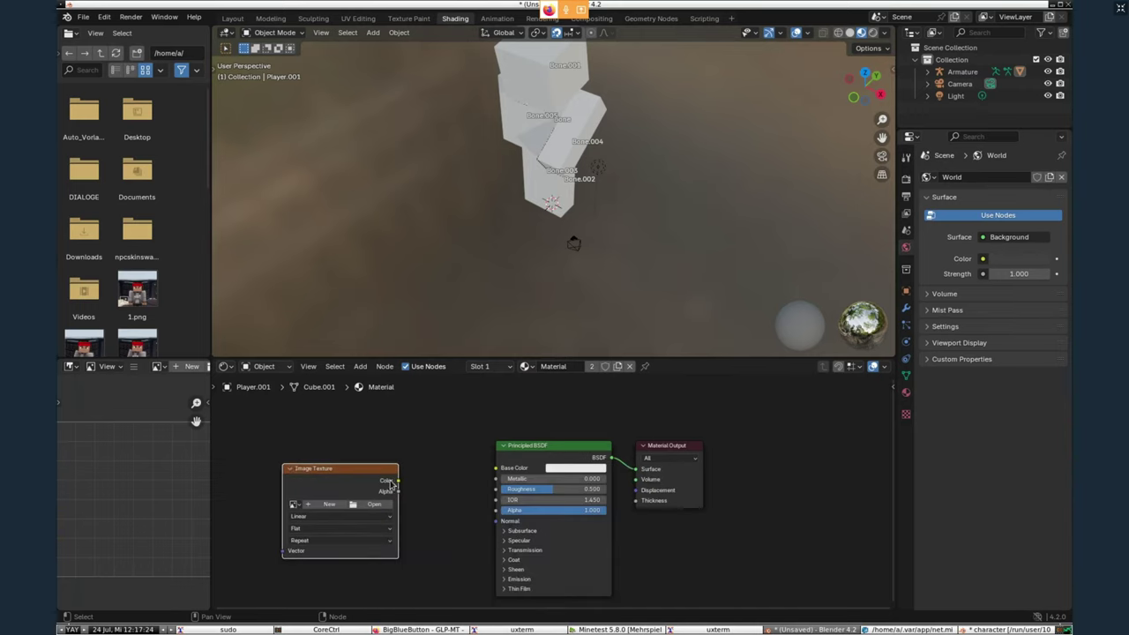
{"action": "left_click_drag", "start_coordinate": [398, 481], "coordinate": [496, 468]}
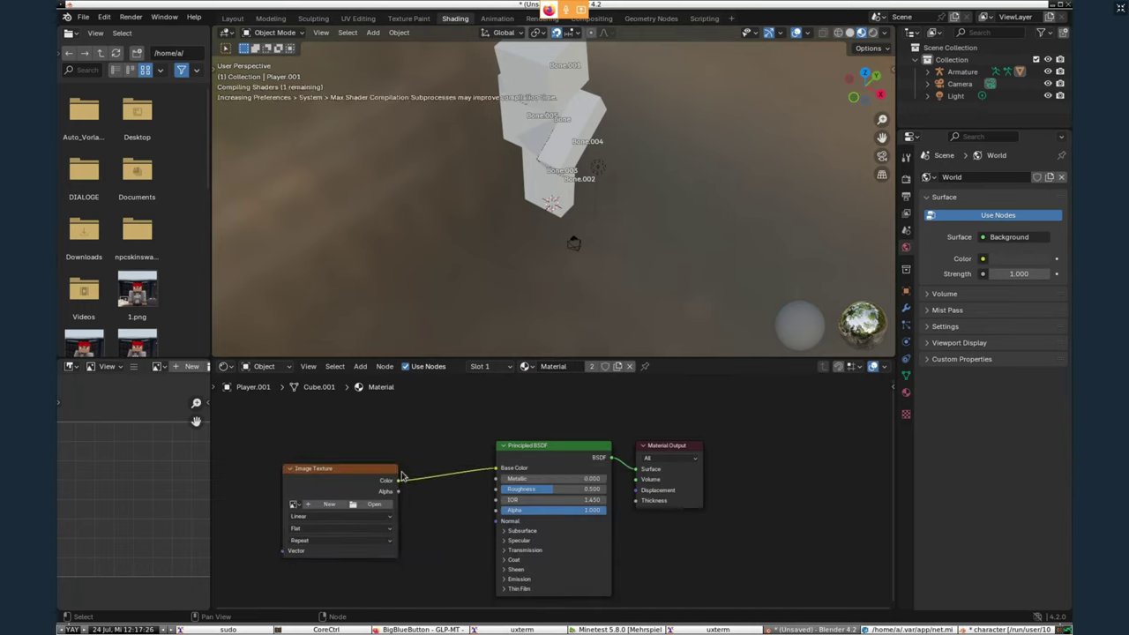
Open the file browser for loading an image into the Image Texture node and look through the home folder.
{"action": "left_click", "coordinate": [374, 504]}
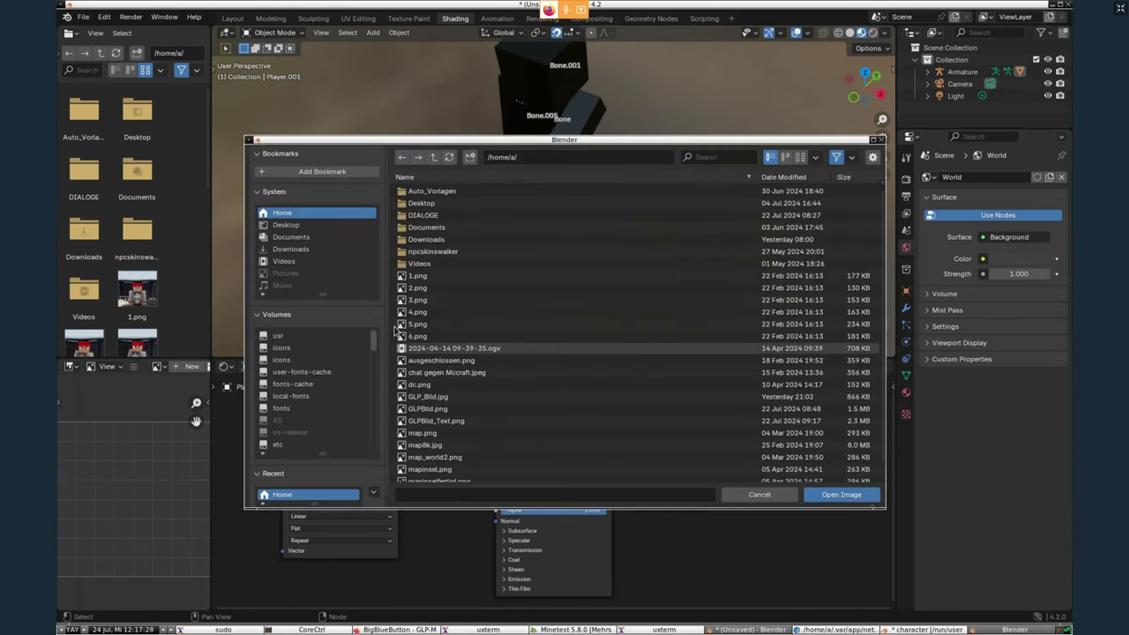
{"action": "scroll", "coordinate": [583, 346], "scroll_direction": "down", "scroll_amount": 1}
{"action": "scroll", "coordinate": [583, 346], "scroll_direction": "up", "scroll_amount": 1}
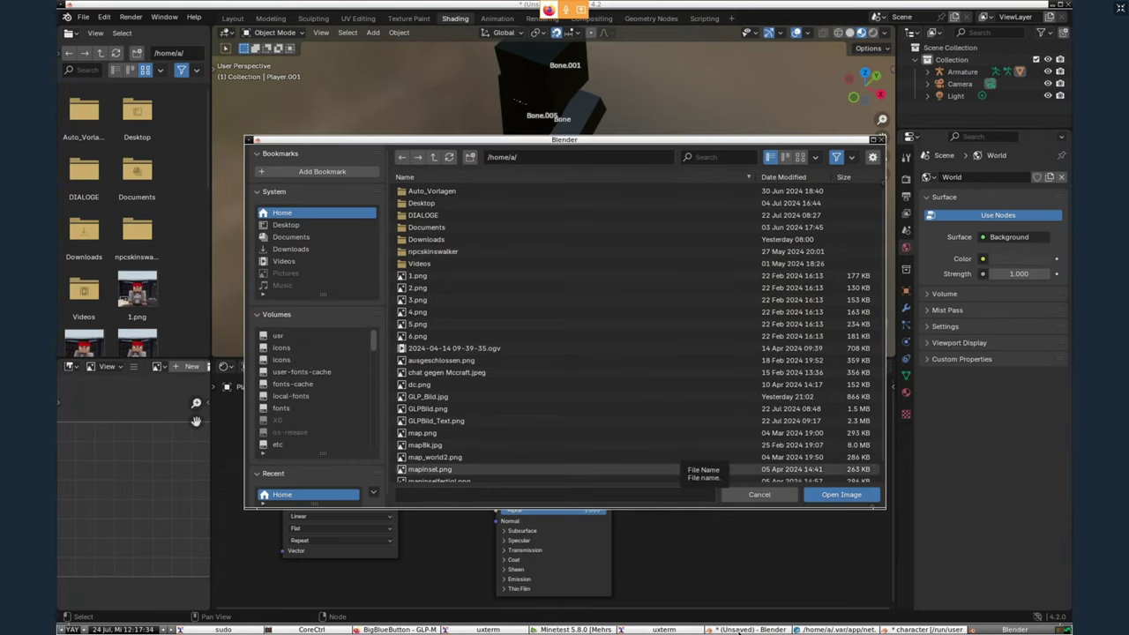
Switch to the file manager and open the mineclone2 folder inside .minetest/games.
{"action": "left_click", "coordinate": [809, 631]}
{"action": "left_click", "coordinate": [95, 158]}
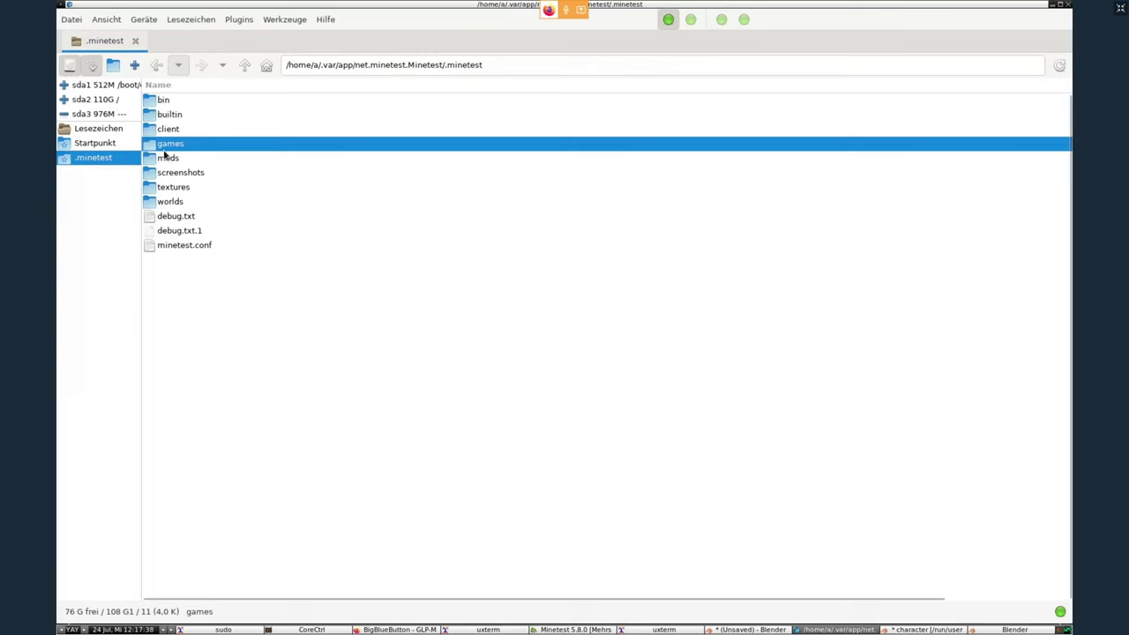
{"action": "double_click", "coordinate": [164, 146]}
{"action": "double_click", "coordinate": [177, 100]}
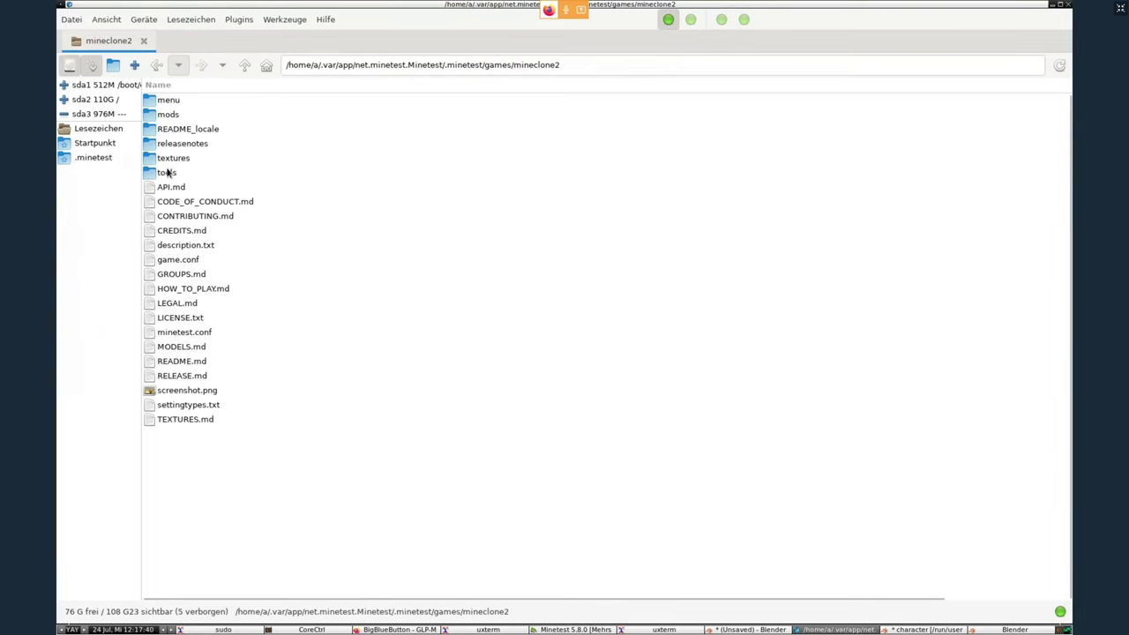